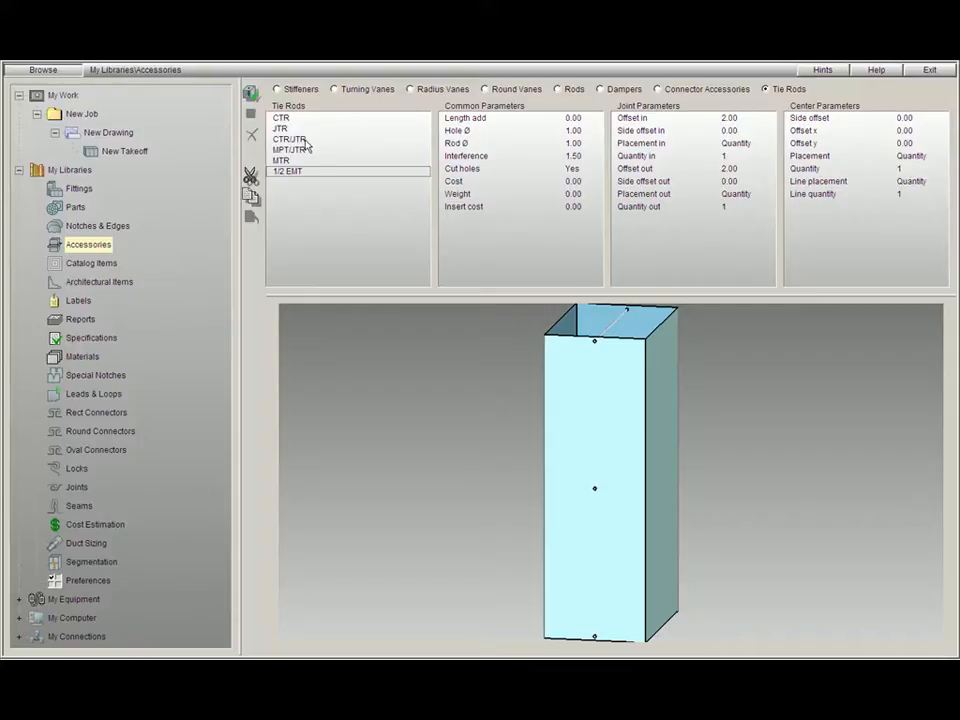
# Step: Create a copy of the CTR/JTR tie rod, keeping the suggested name
pyautogui.click(299, 145)
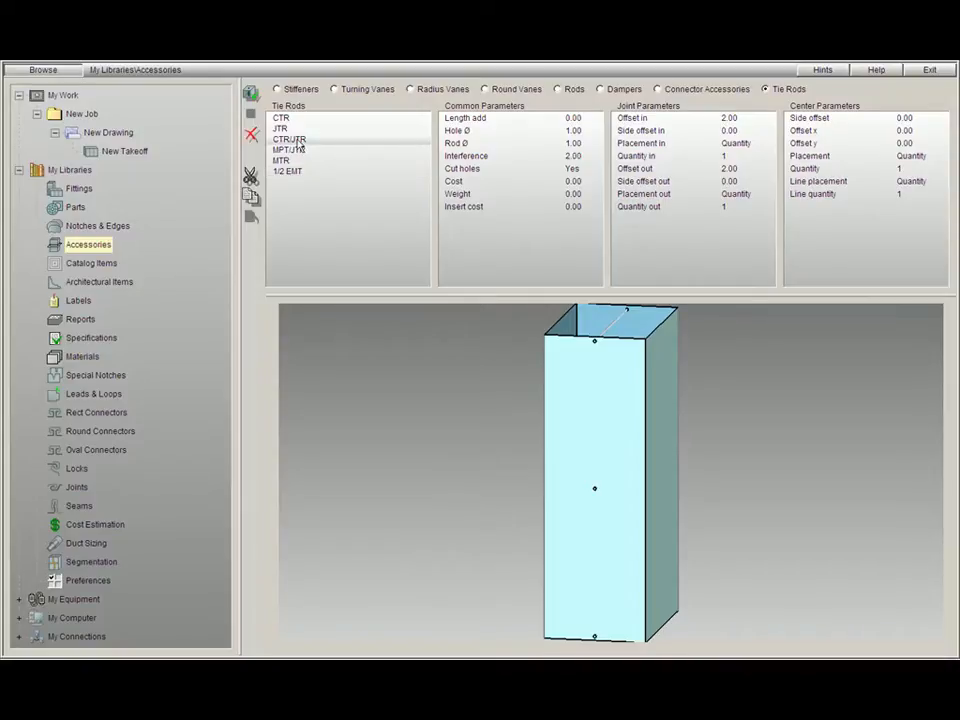
pyautogui.click(252, 95)
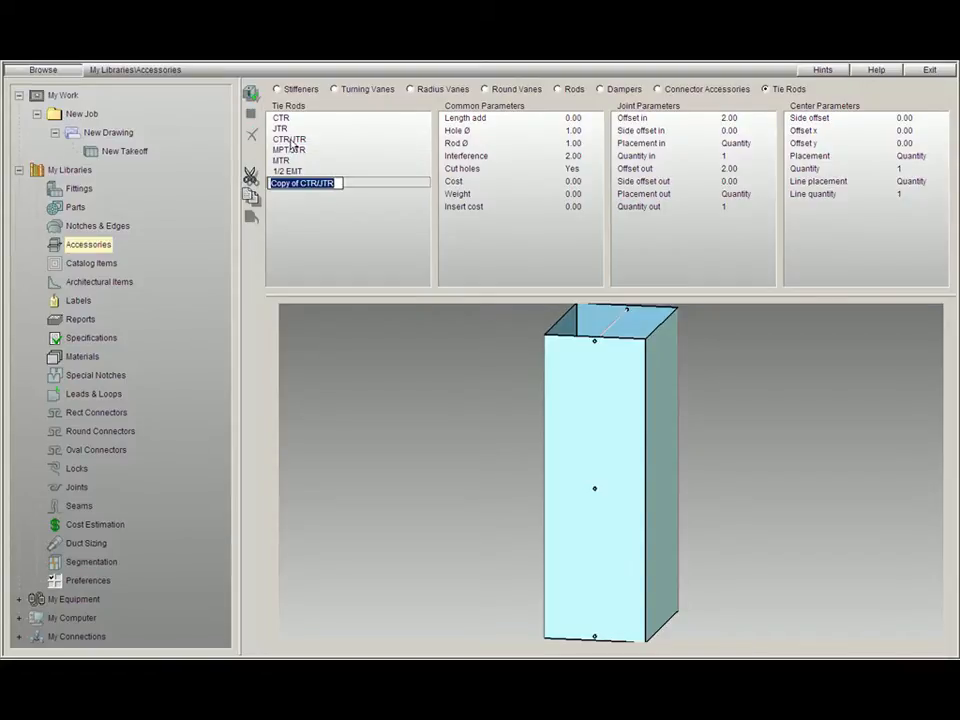
pyautogui.click(334, 225)
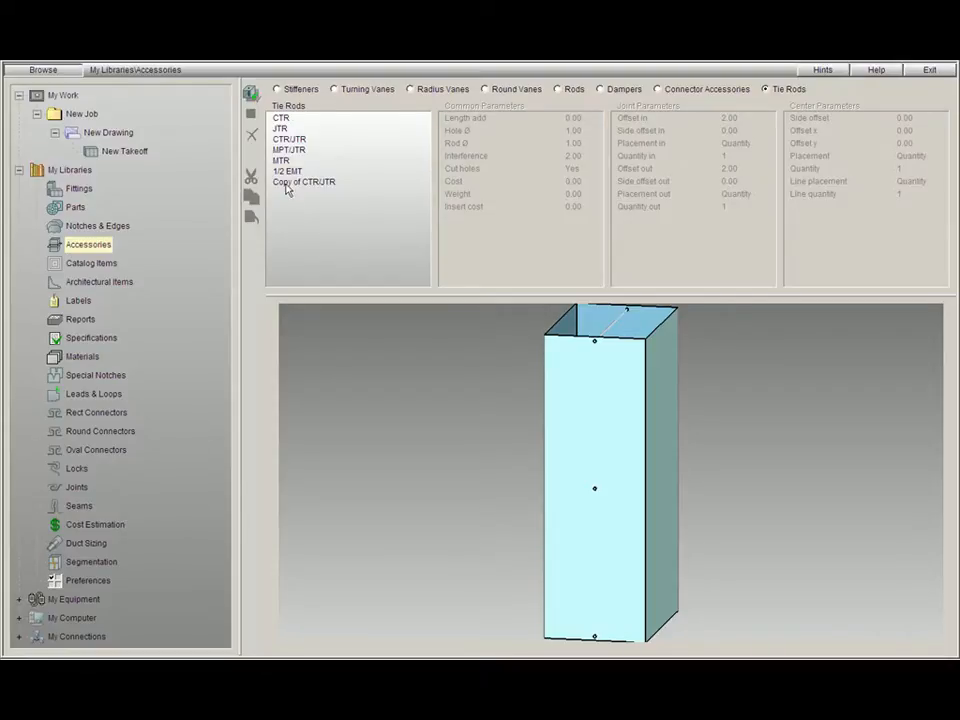
# Step: Add a new tie rod to the Tie Rods library and name it MY TIE ROD
pyautogui.click(251, 93)
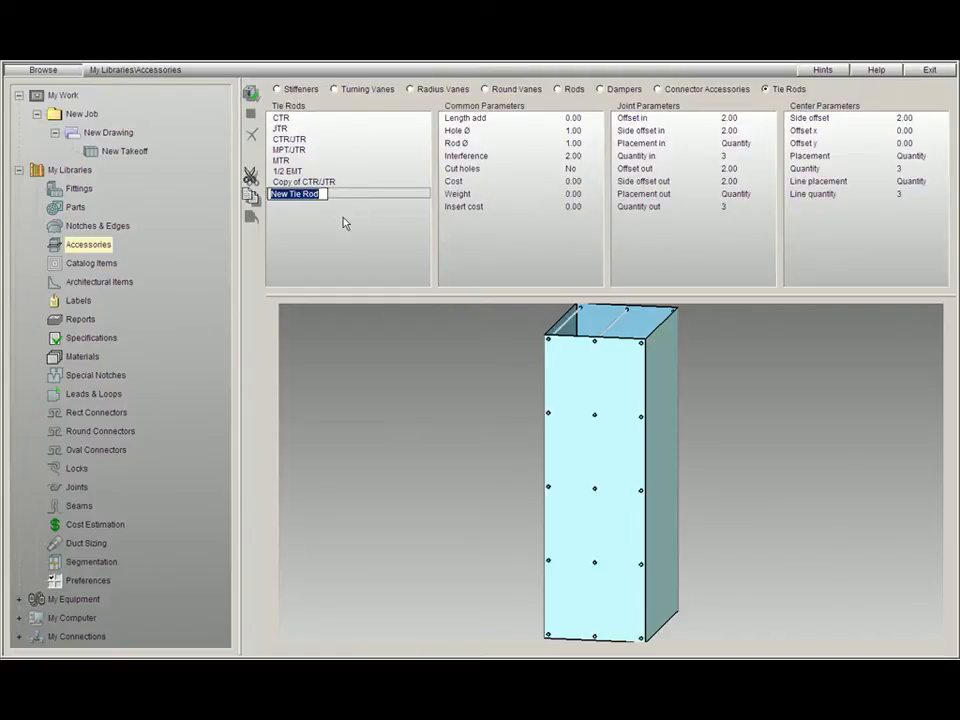
pyautogui.write('MY TIE ROD')
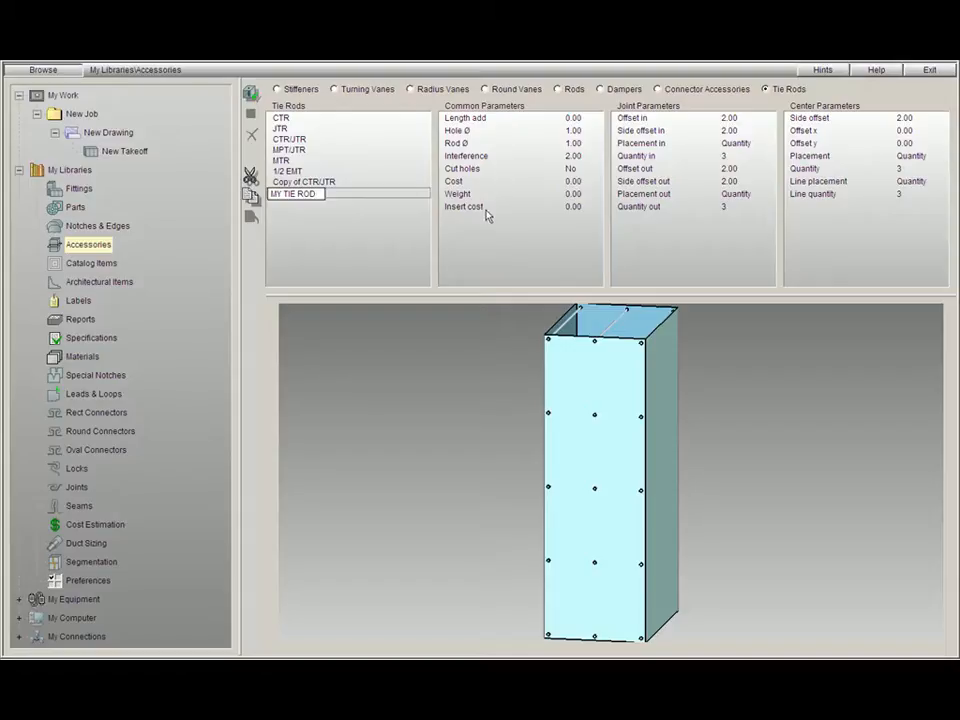
# Step: Try a Length add of 5 on MY TIE ROD, view the rod ends from both sides, and restore it to 0.00
pyautogui.scroll(5, 610, 412)
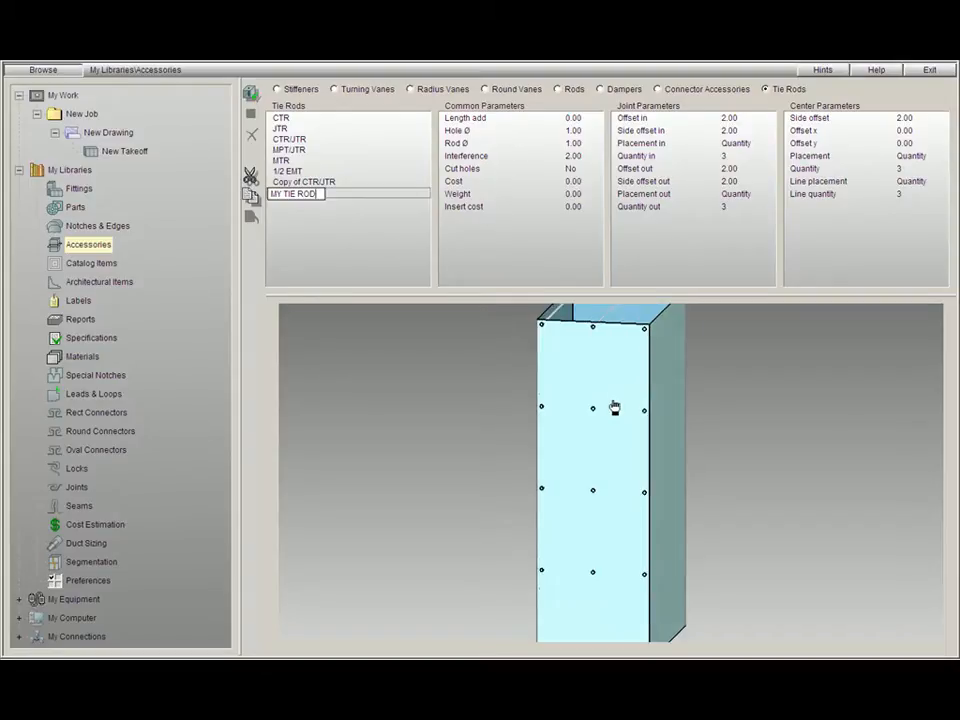
pyautogui.click(574, 118)
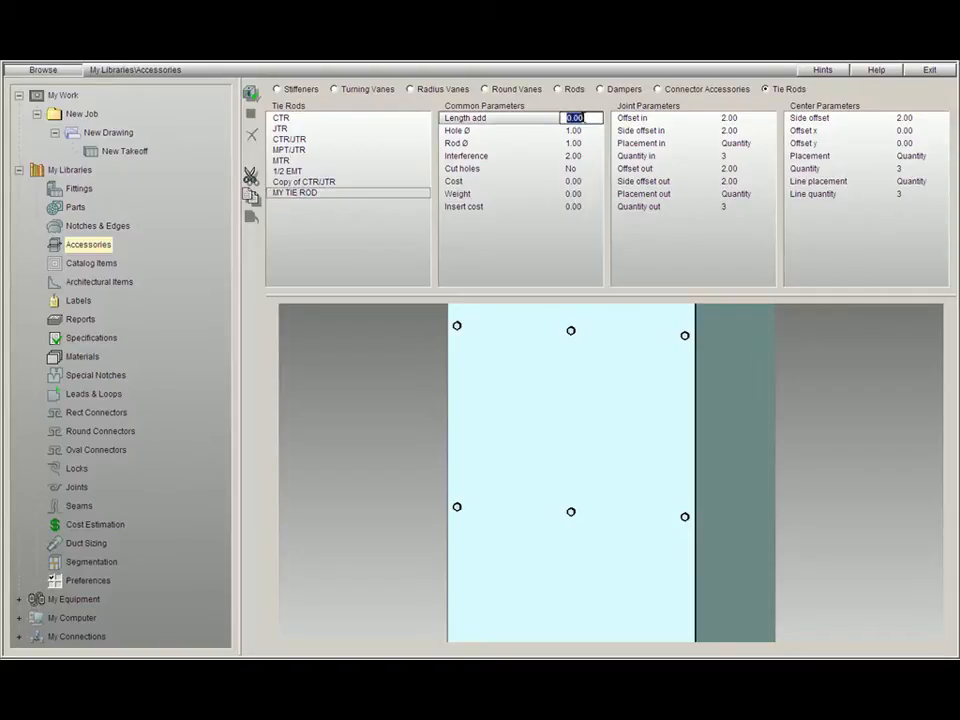
pyautogui.write('5')
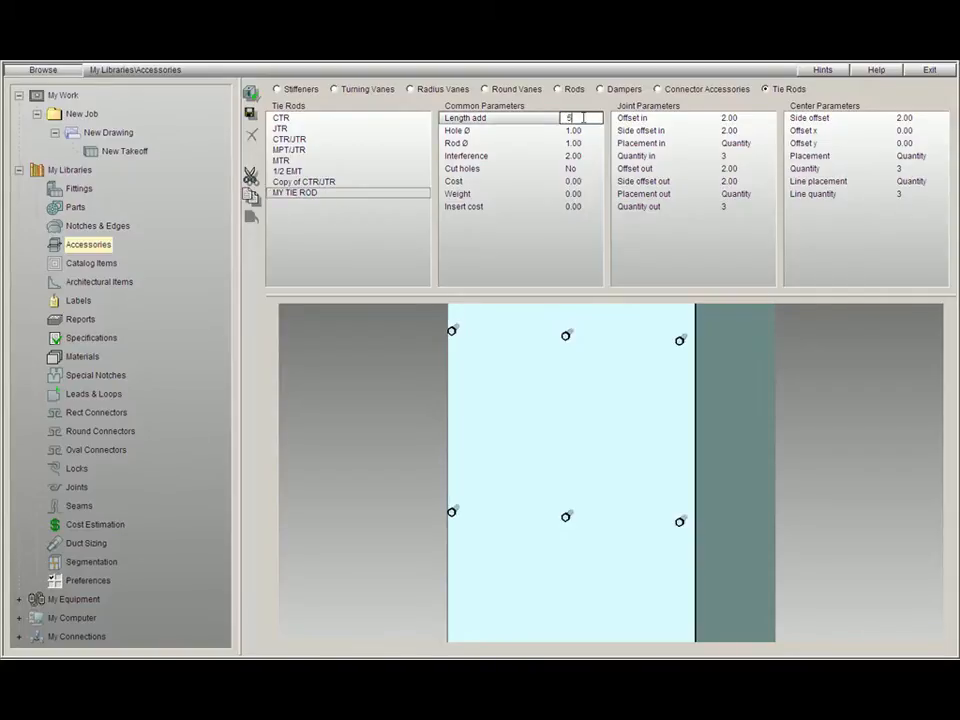
pyautogui.moveTo(639, 416); pyautogui.dragTo(611, 418)
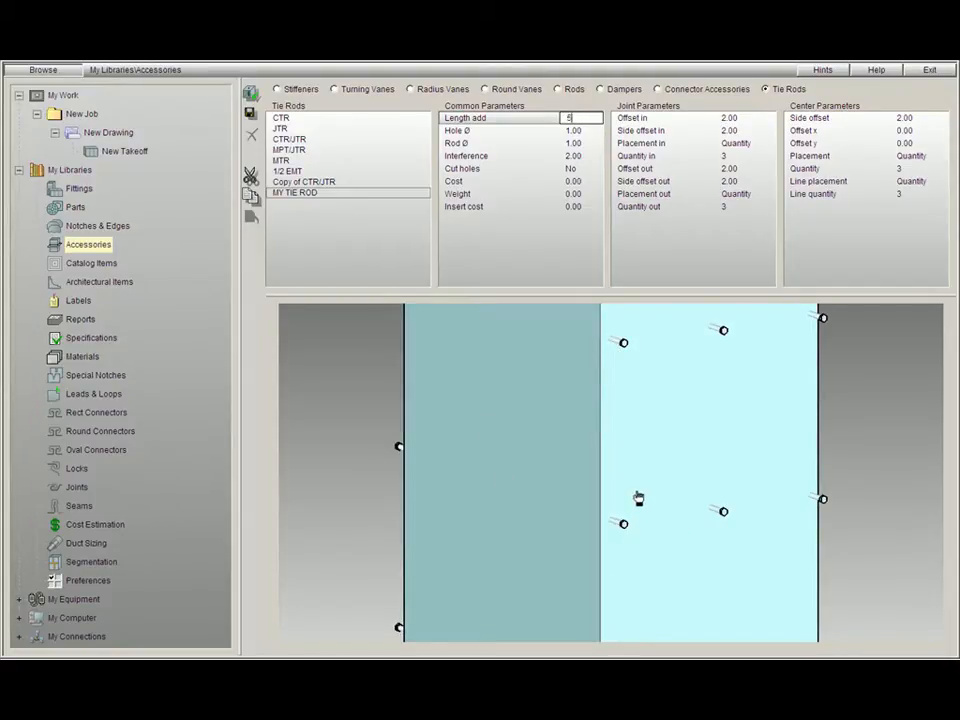
pyautogui.moveTo(681, 441); pyautogui.dragTo(741, 440)
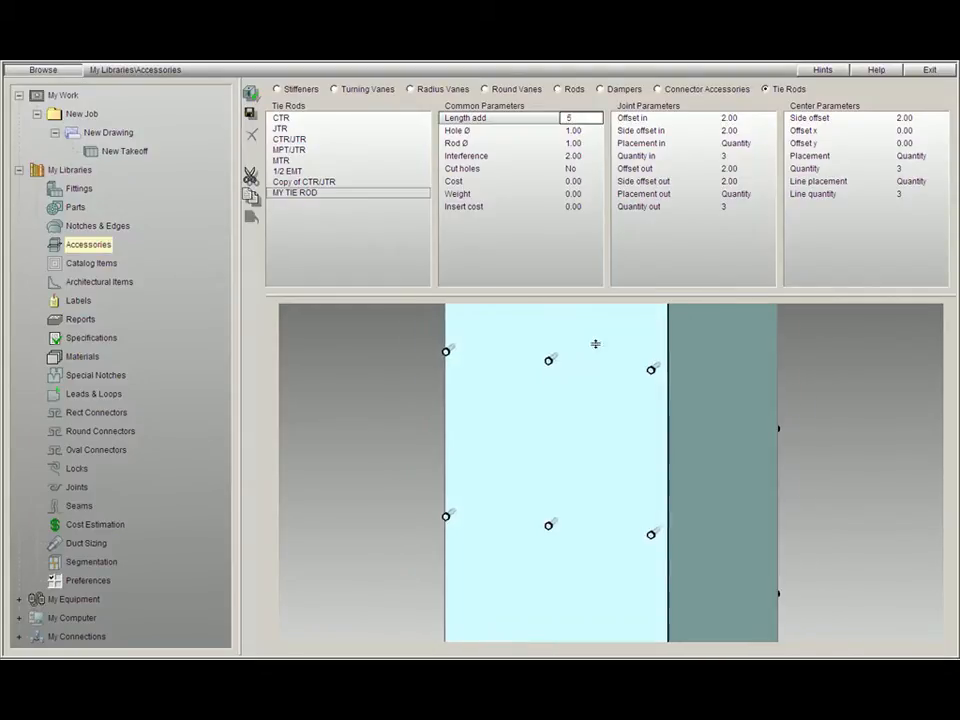
pyautogui.click(577, 131)
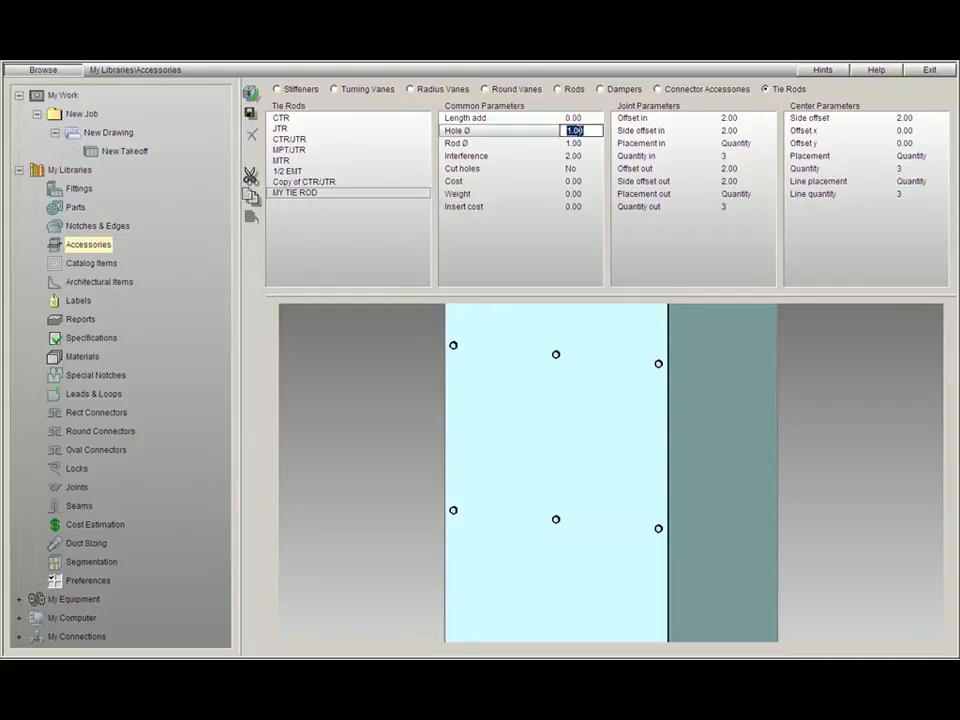
# Step: Set Cut holes to Yes for MY TIE ROD
pyautogui.click(576, 170)
pyautogui.click(595, 169)
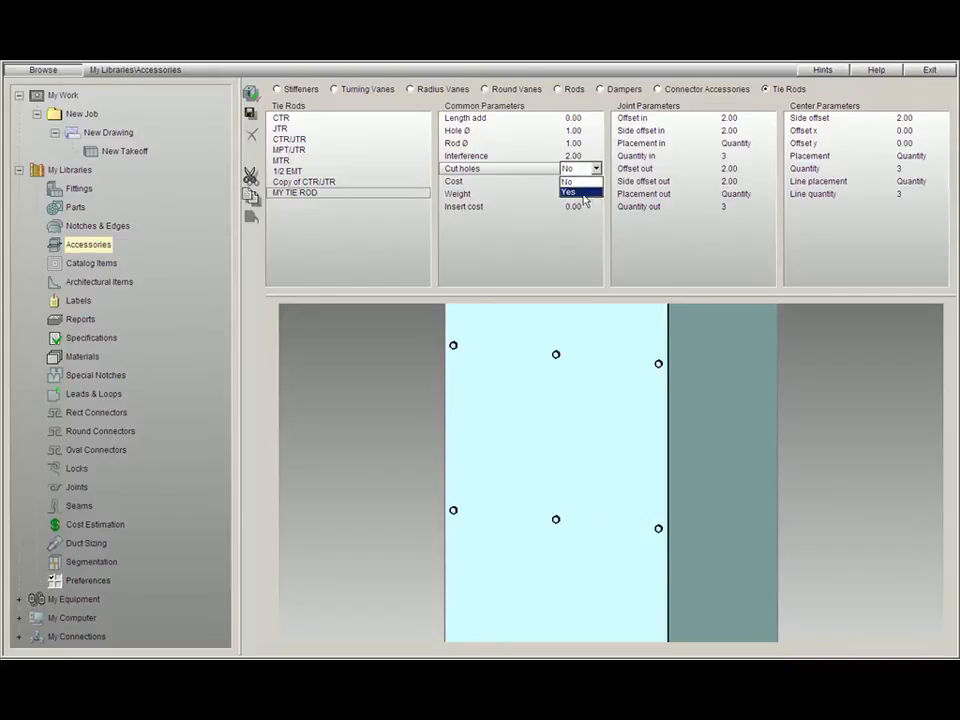
pyautogui.click(582, 193)
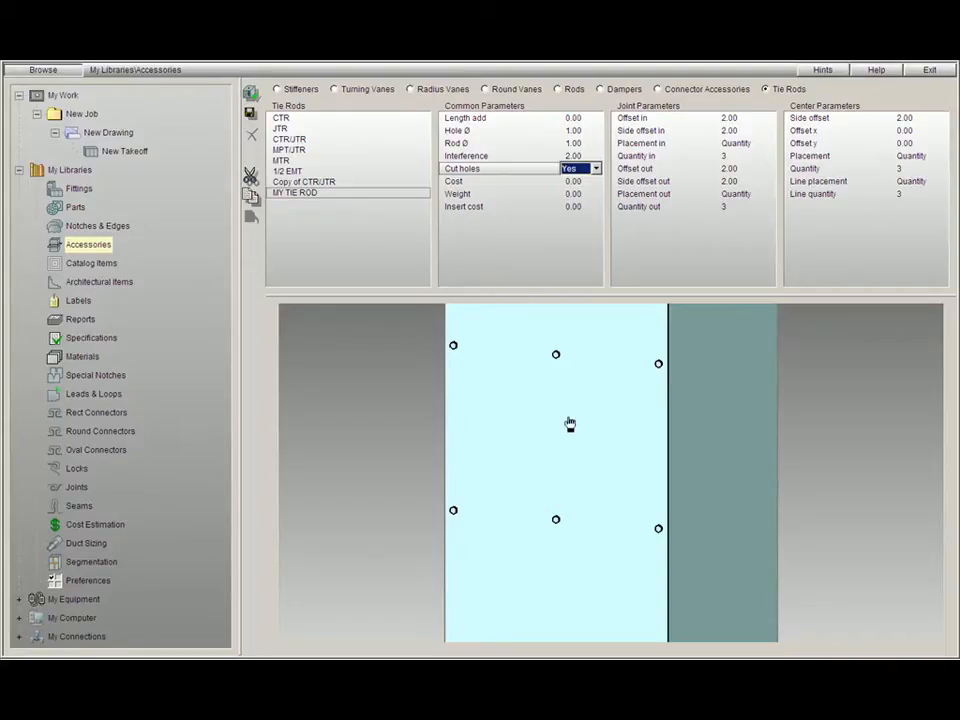
# Step: Try a hole diameter of 3 and a rod diameter of 3 on MY TIE ROD
pyautogui.scroll(3, 576, 431)
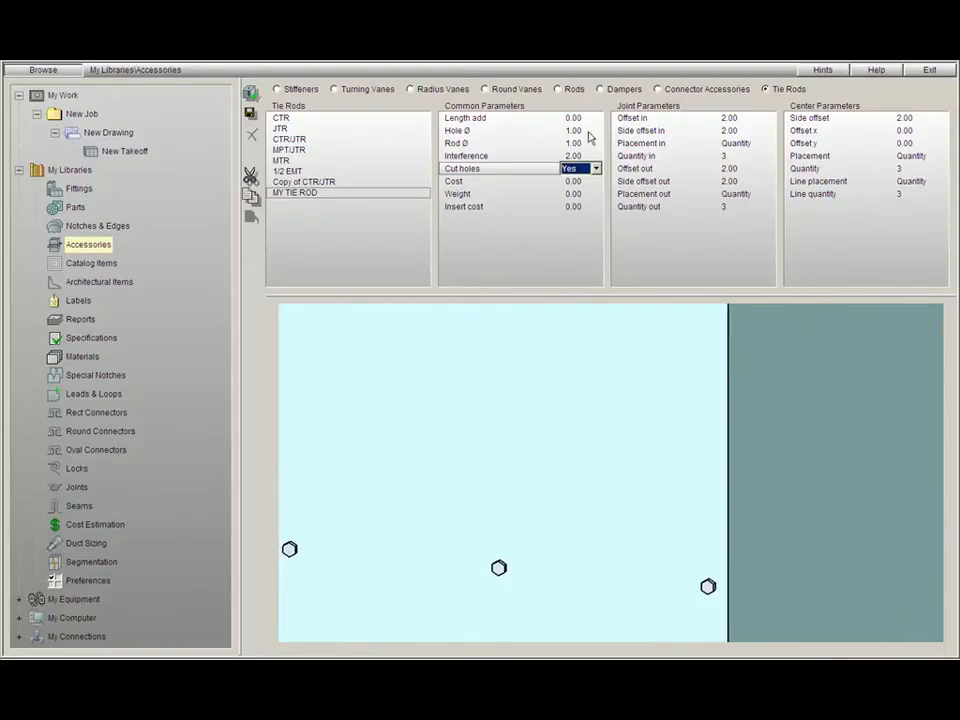
pyautogui.click(587, 130)
pyautogui.write('3')
pyautogui.press('Return')
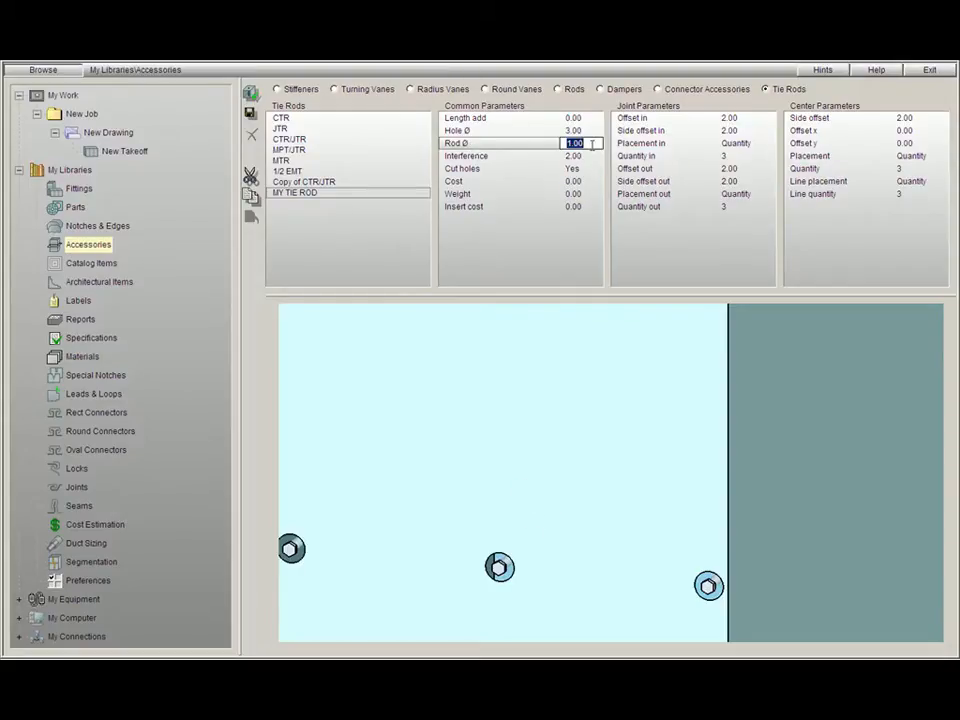
pyautogui.write('3')
pyautogui.press('Return')
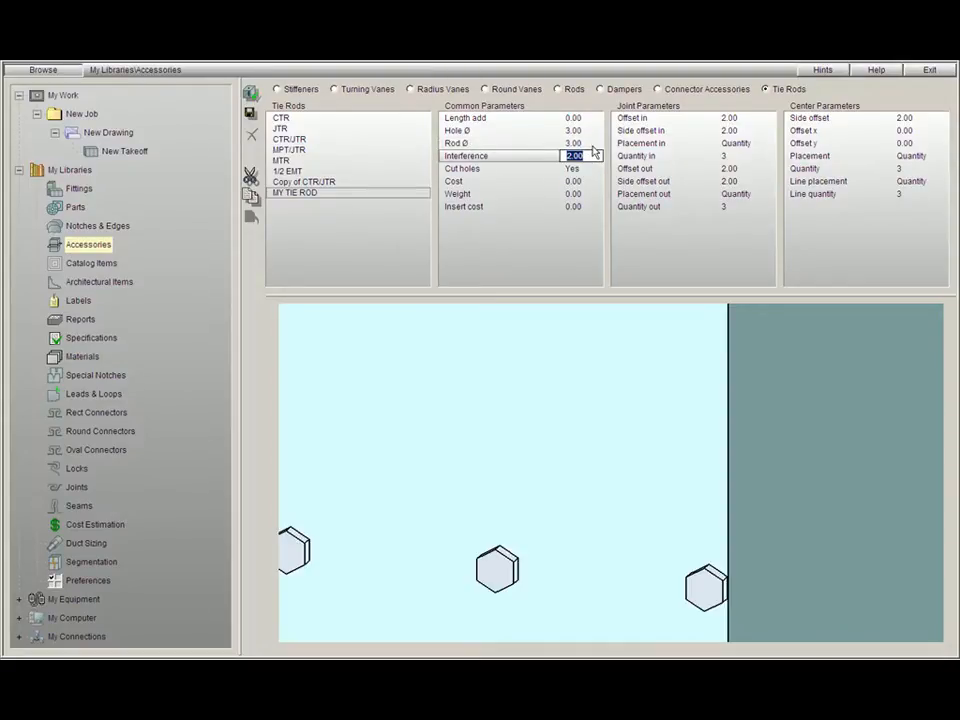
# Step: Return both the hole diameter and the rod diameter to 1
pyautogui.press('Up')
pyautogui.press('Up')
pyautogui.write('1')
pyautogui.press('Return')
pyautogui.write('1')
pyautogui.press('Return')
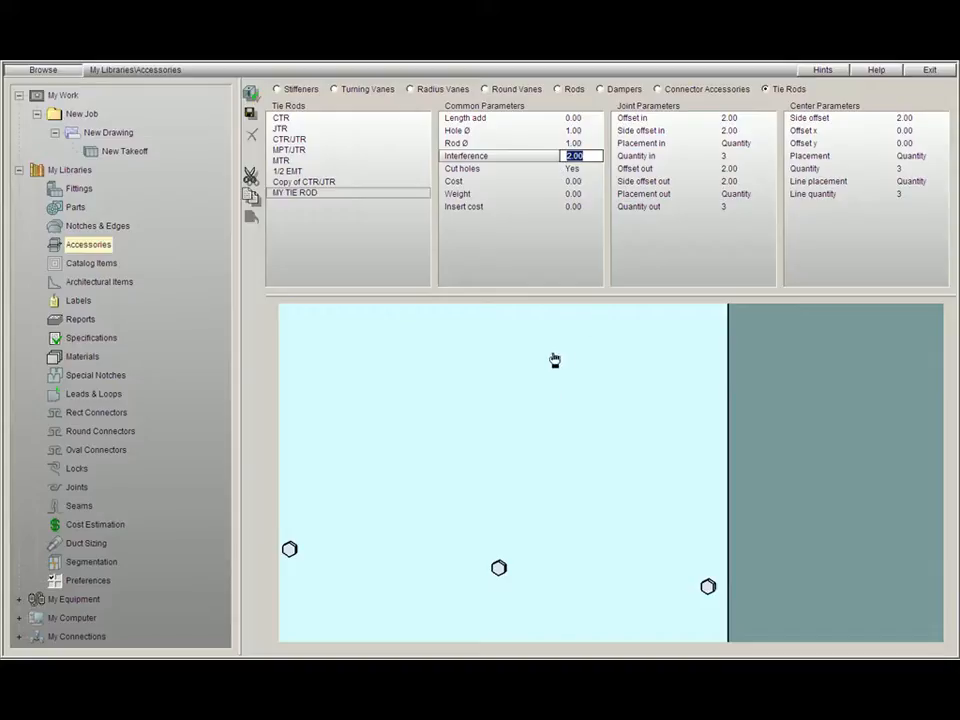
# Step: Reselect Yes for Cut holes and set the tie rod's Cost to 0.10
pyautogui.scroll(-2, 530, 410)
pyautogui.scroll(-2, 531, 395)
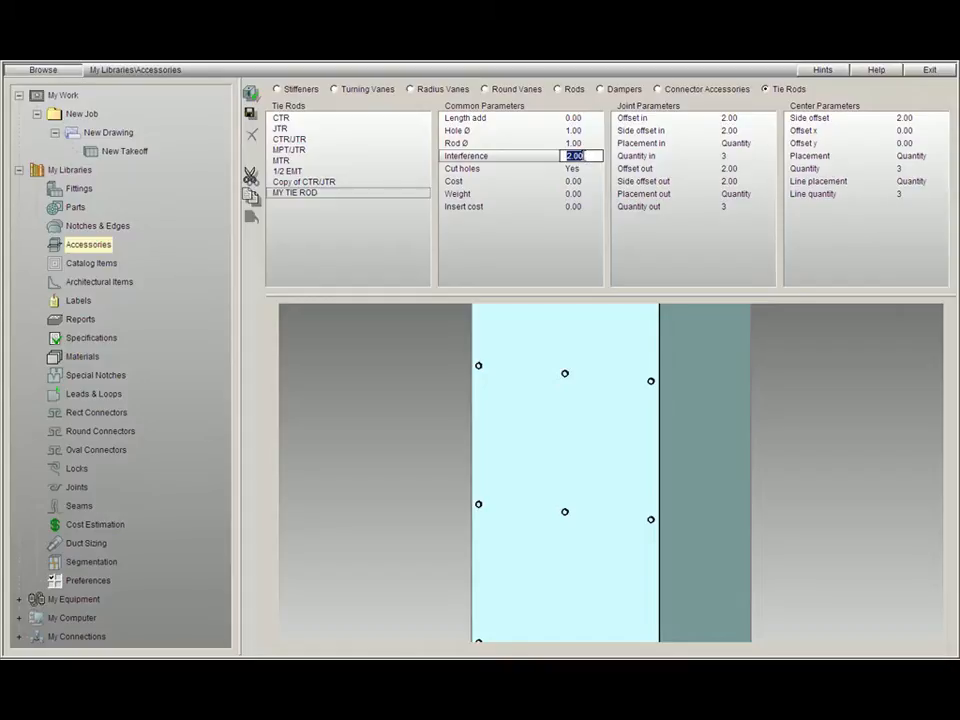
pyautogui.click(590, 169)
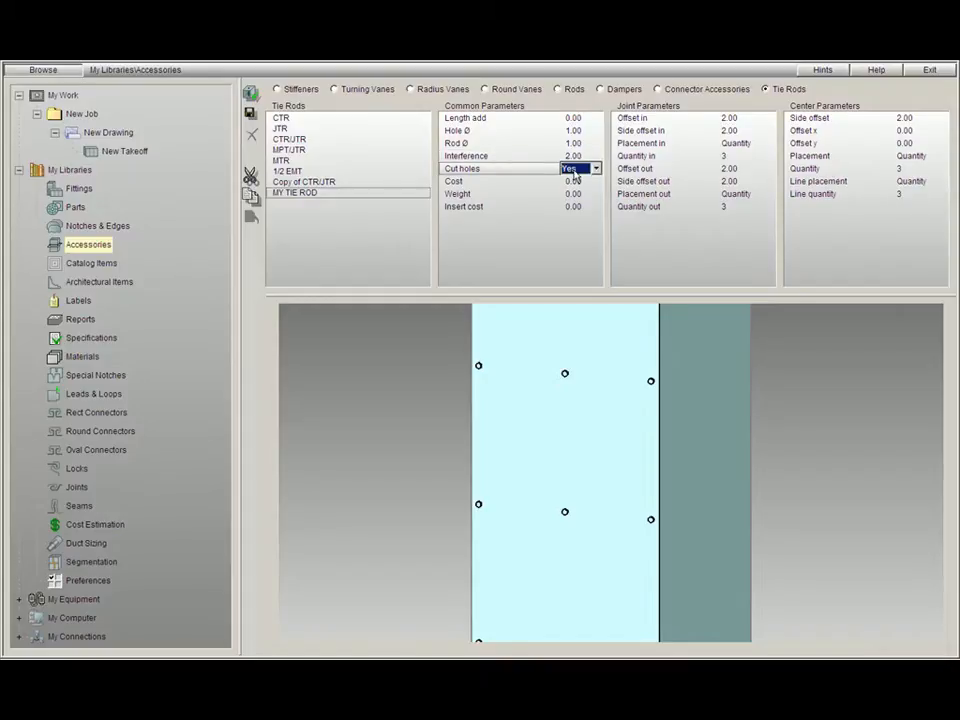
pyautogui.click(596, 170)
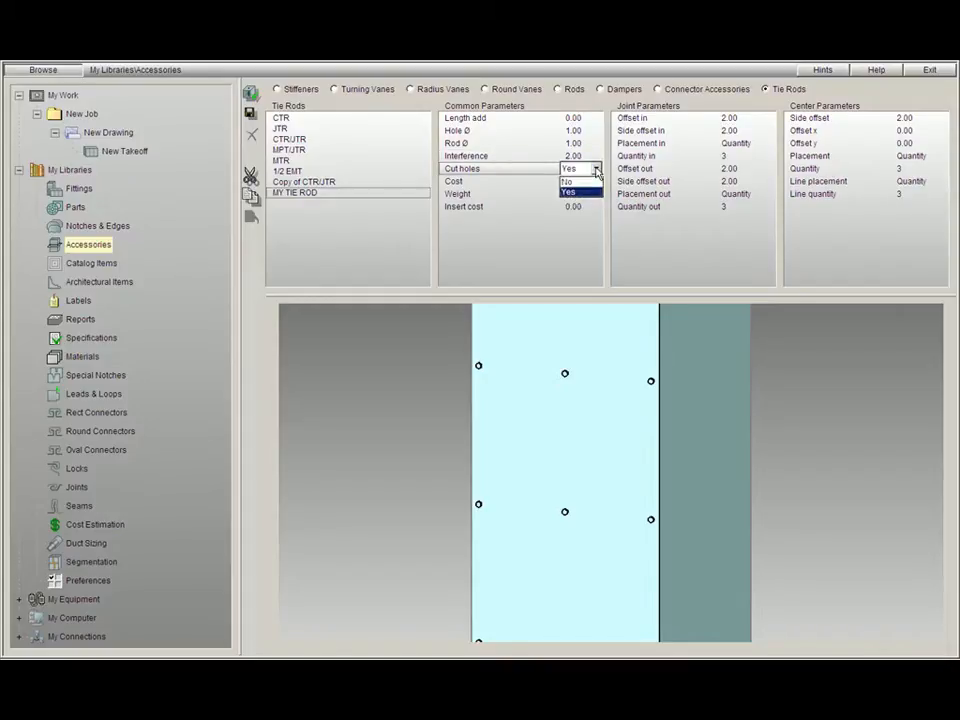
pyautogui.click(586, 192)
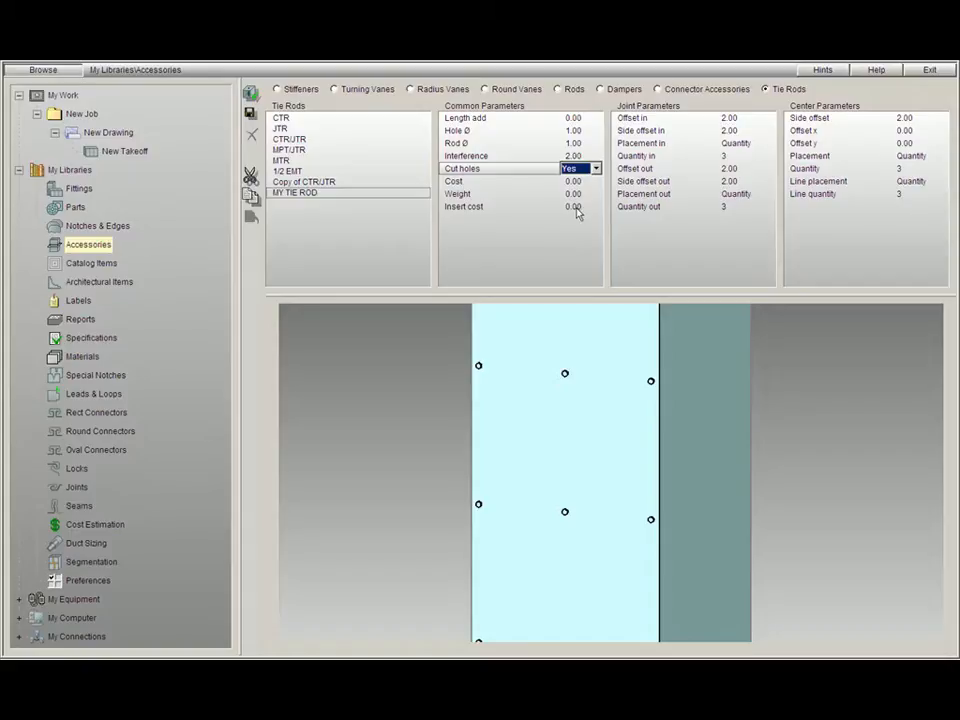
pyautogui.press('Tab')
pyautogui.write('1')
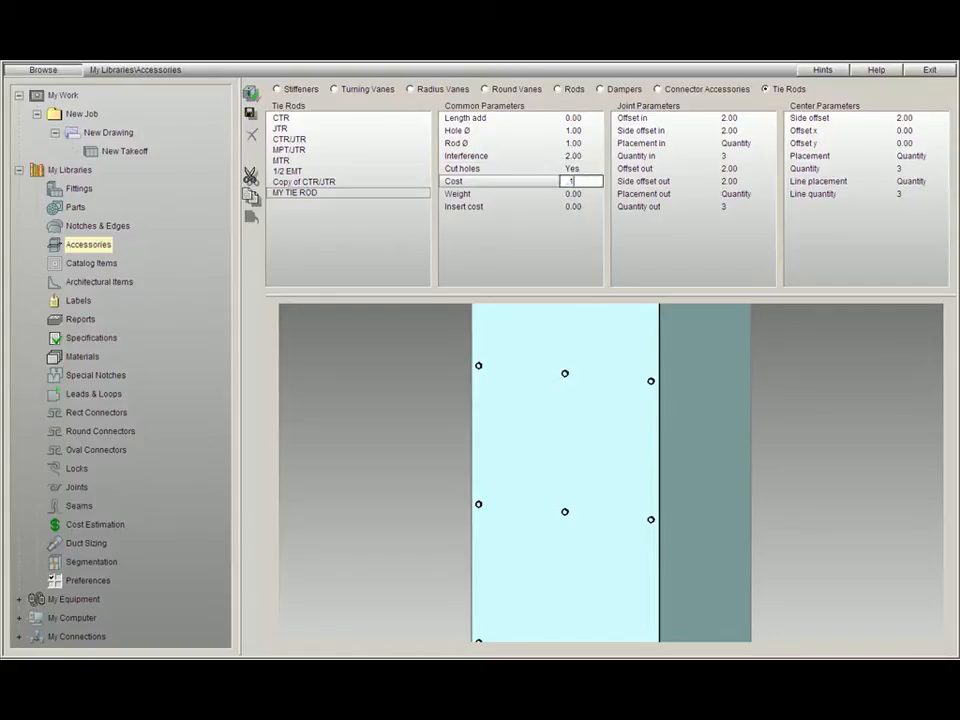
pyautogui.write('0')
pyautogui.press('Tab')
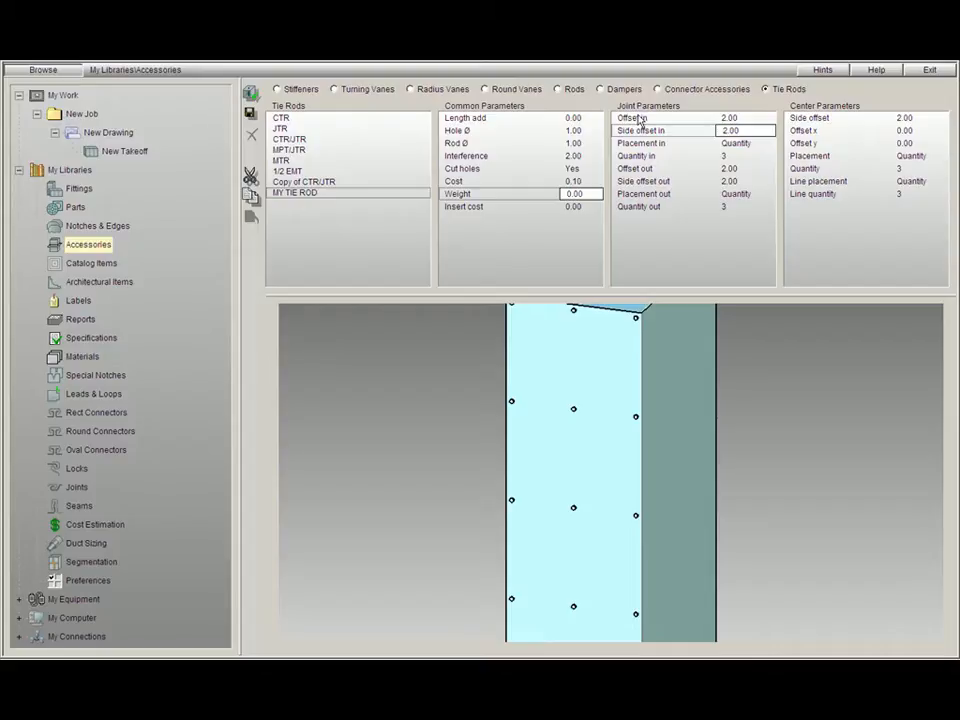
# Step: In the joint parameters, set Offset in to 10 and Side offset in to 6, viewing the rods at the duct's end
pyautogui.moveTo(562, 526); pyautogui.dragTo(634, 583)
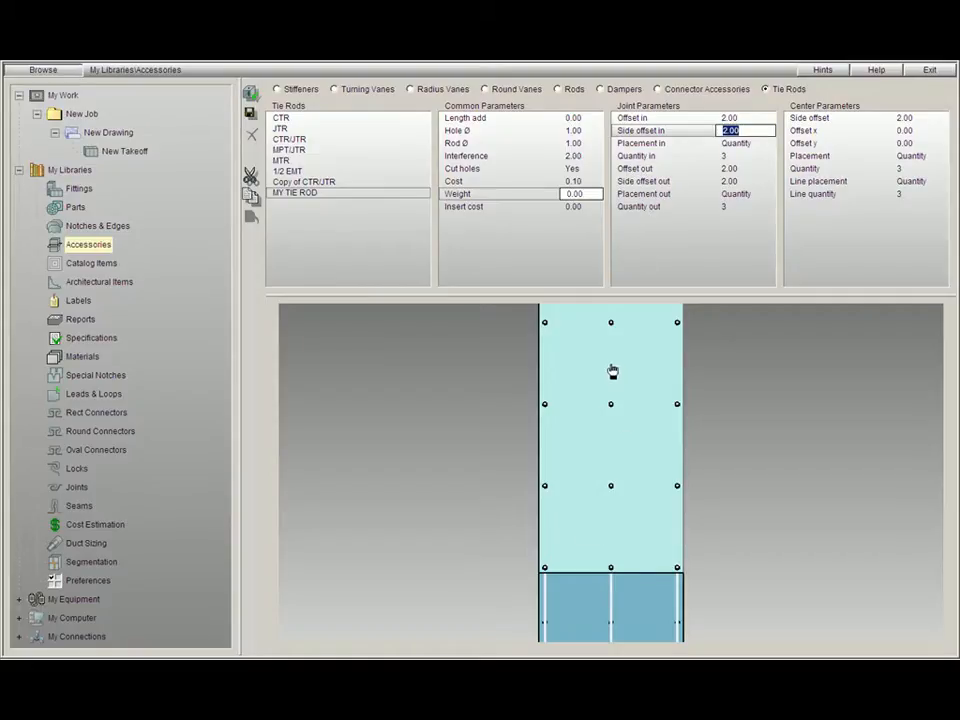
pyautogui.moveTo(612, 371)
pyautogui.mouseDown()
pyautogui.moveTo(602, 394)
pyautogui.moveTo(621, 356)
pyautogui.mouseUp()
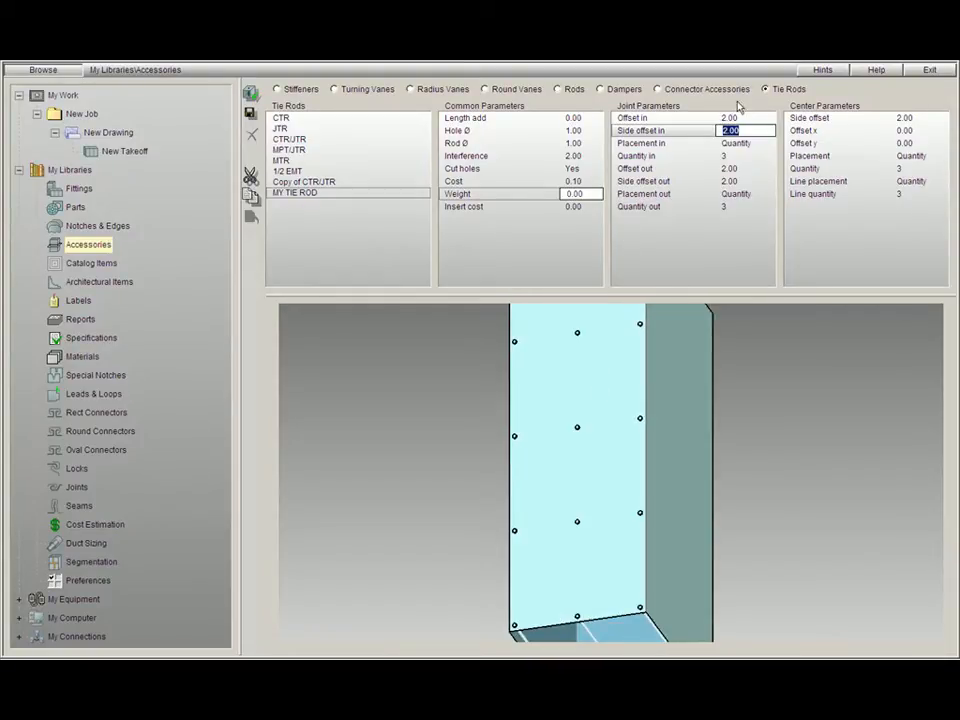
pyautogui.scroll(5, 617, 455)
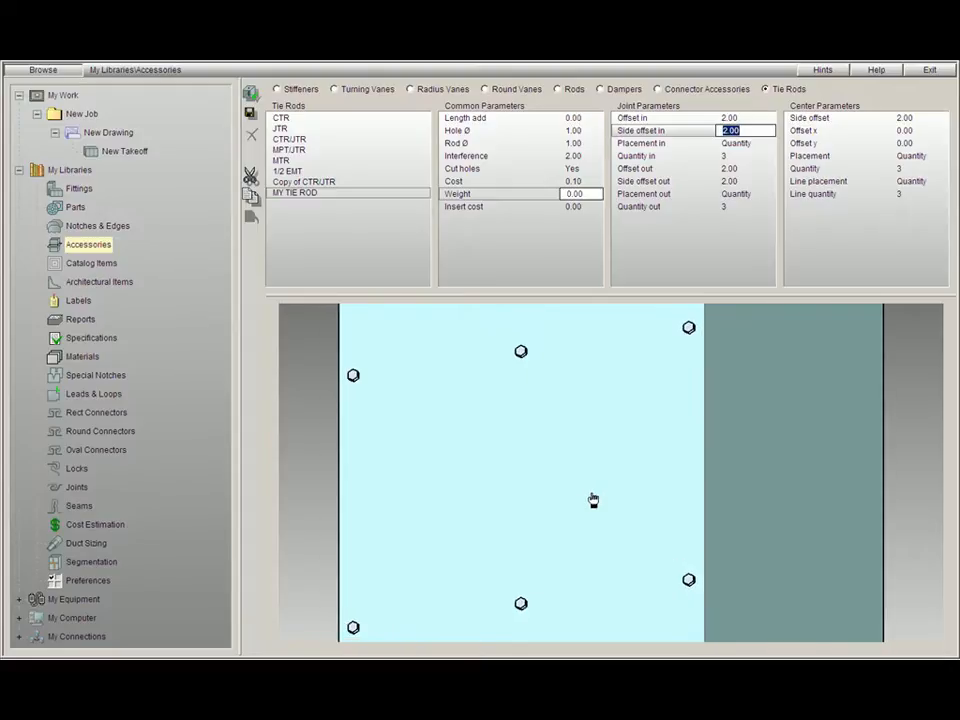
pyautogui.moveTo(584, 478); pyautogui.dragTo(583, 476)
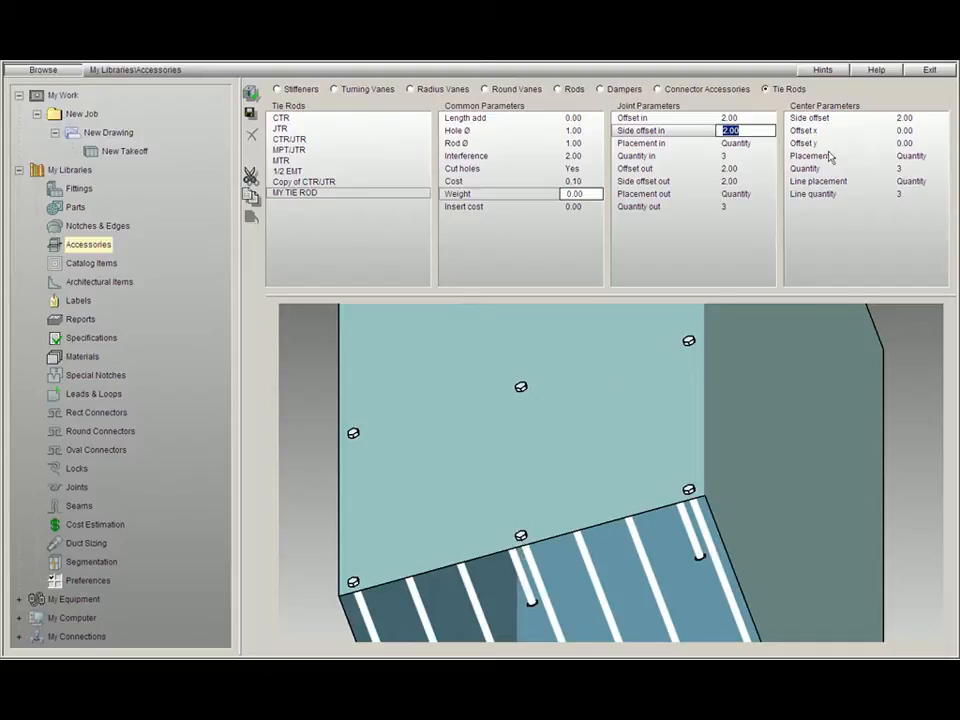
pyautogui.click(735, 118)
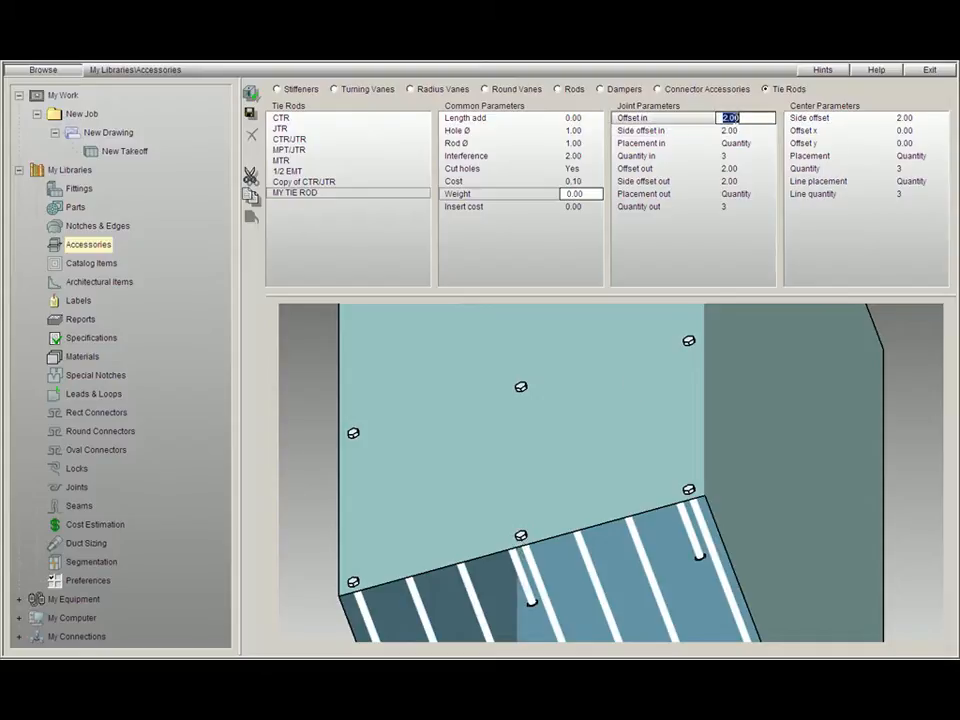
pyautogui.write('10')
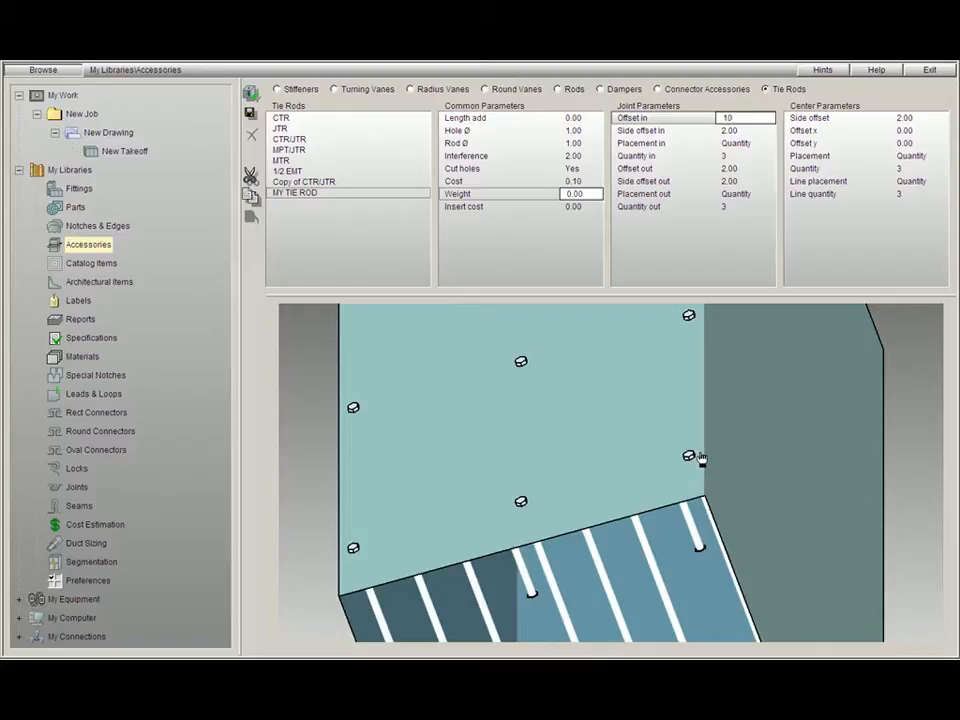
pyautogui.press('Tab')
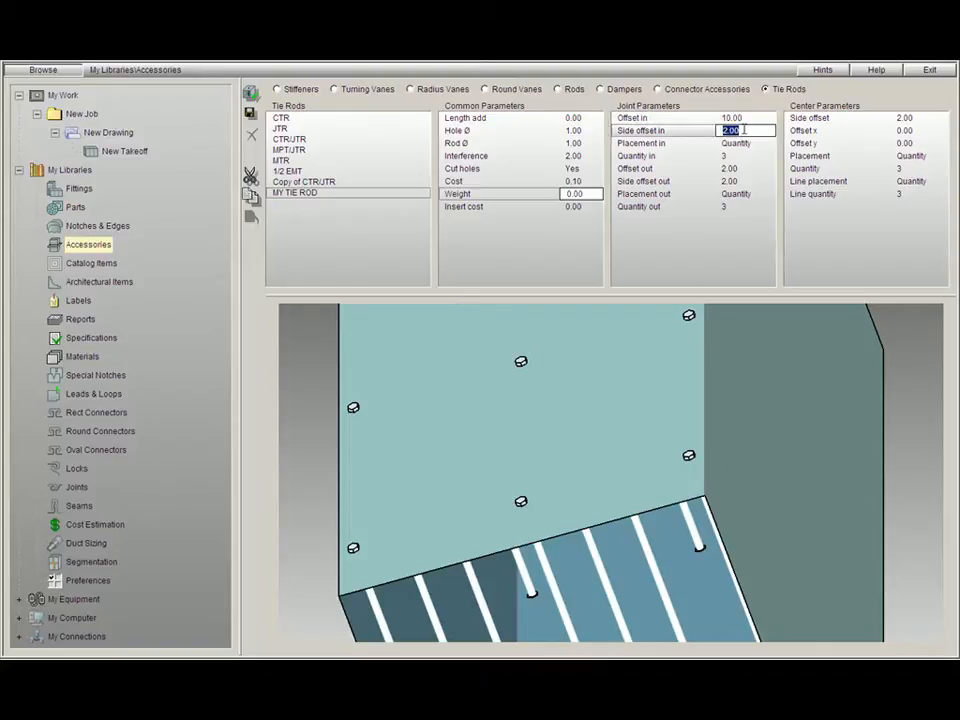
pyautogui.write('6')
pyautogui.press('Tab')
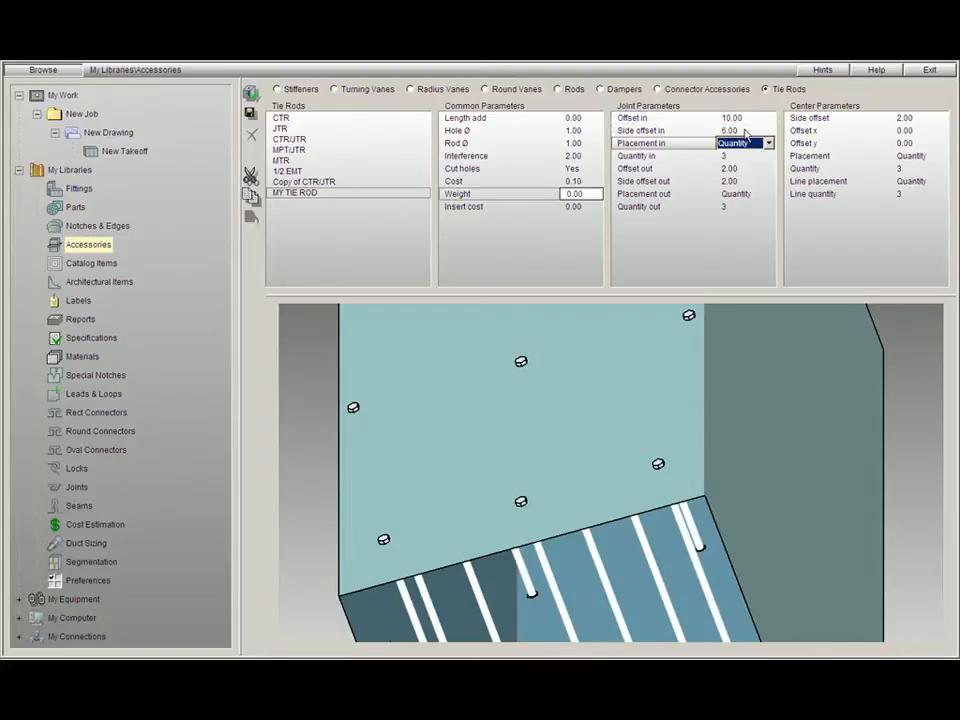
# Step: Change the joint's Placement in from a quantity-based layout to Space
pyautogui.scroll(2, 559, 398)
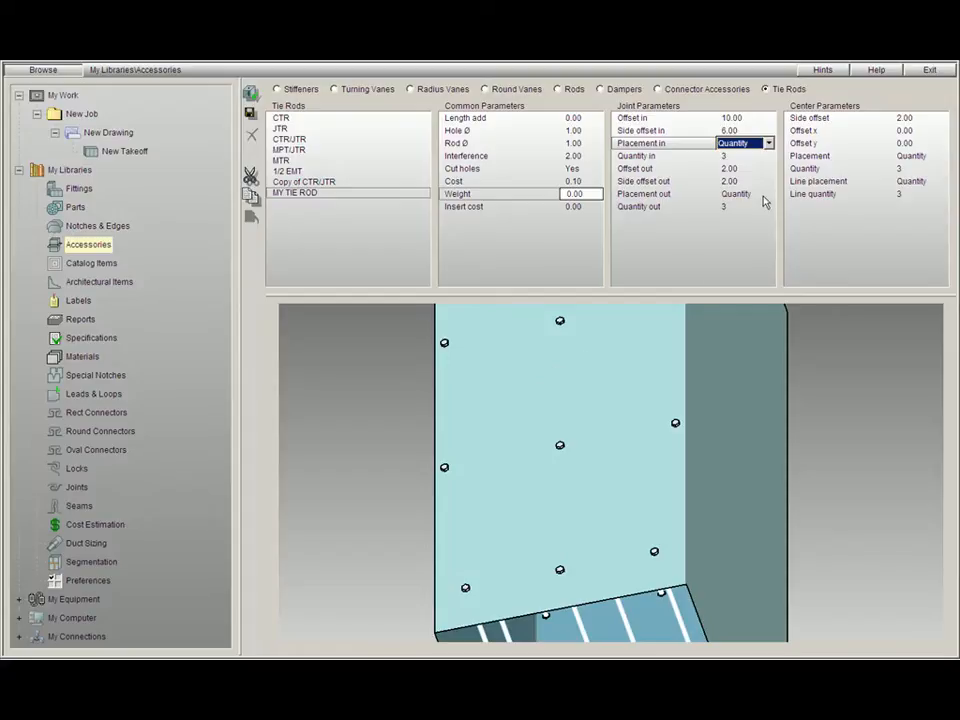
pyautogui.click(768, 143)
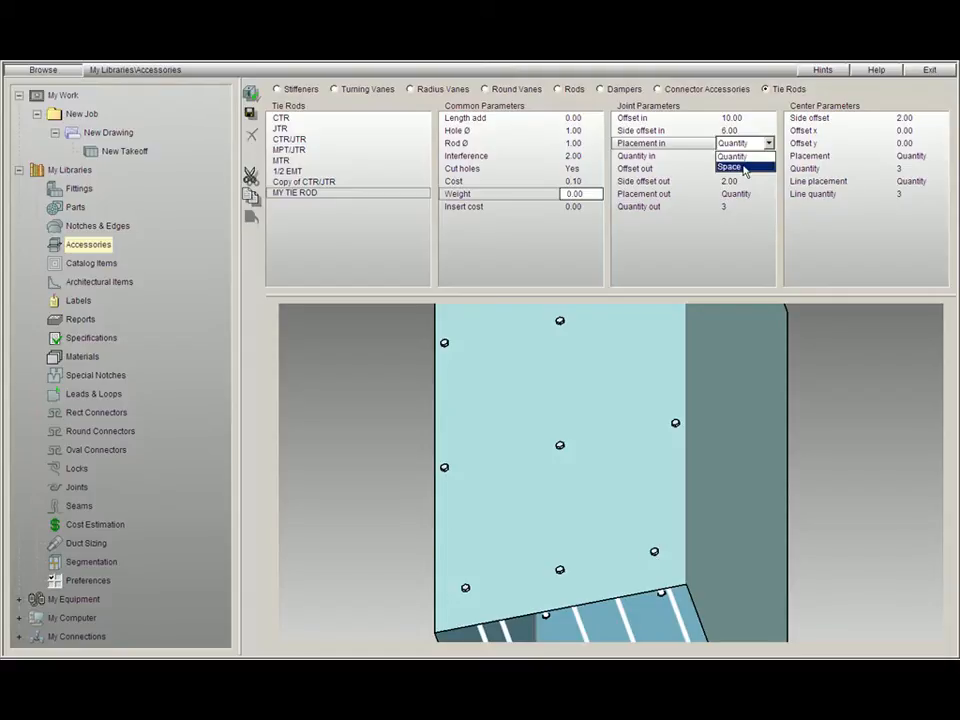
pyautogui.click(744, 168)
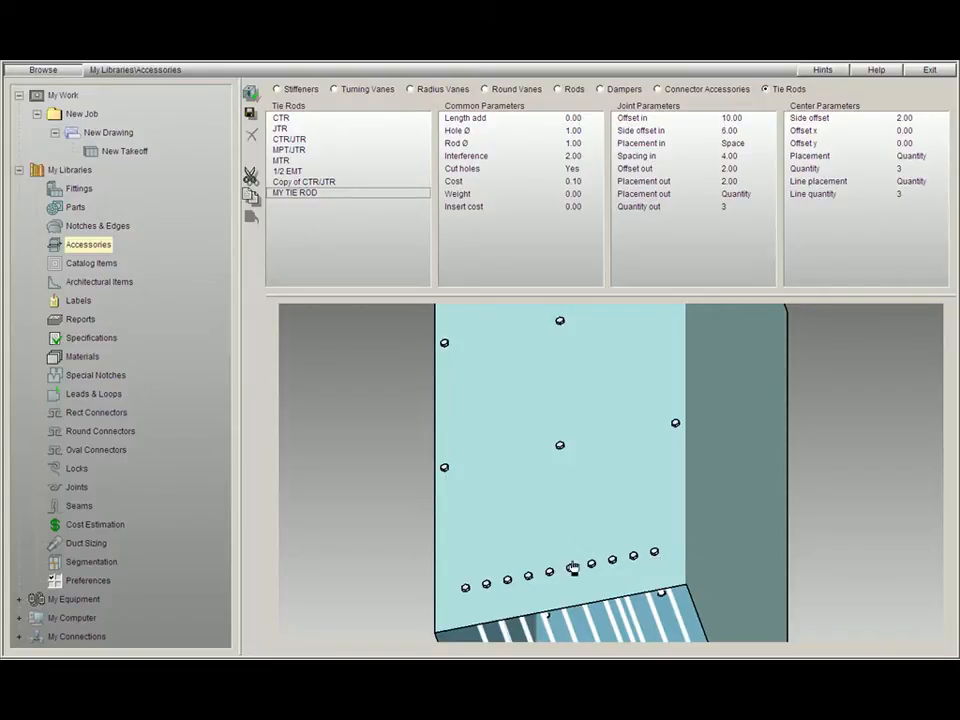
pyautogui.click(760, 143)
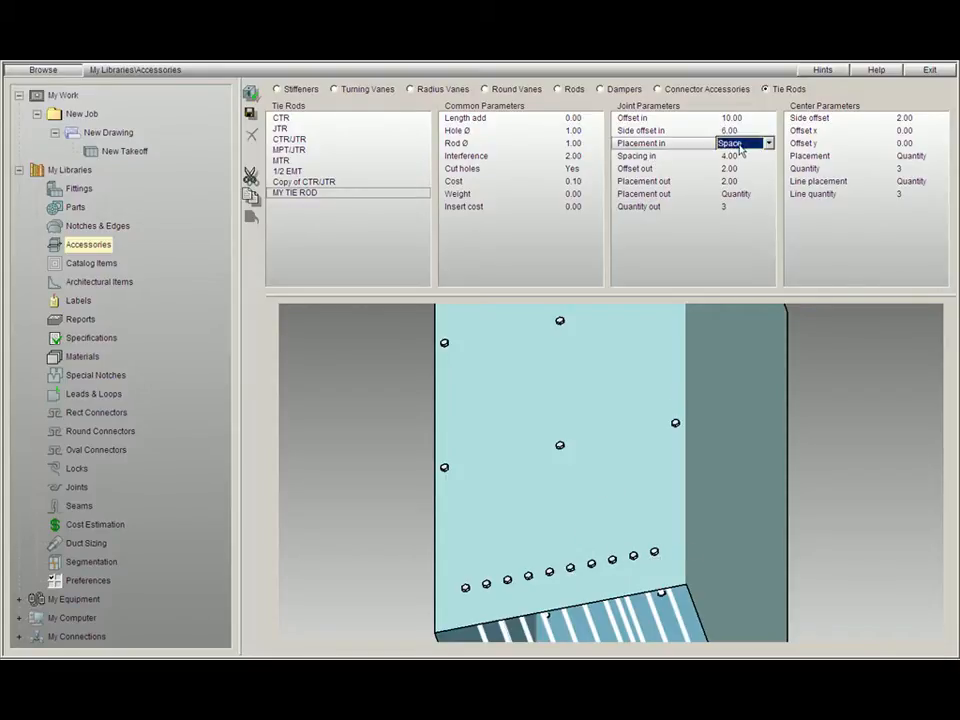
# Step: Return the joint's Placement in to Quantity and set Quantity in to 1
pyautogui.click(768, 143)
pyautogui.click(750, 155)
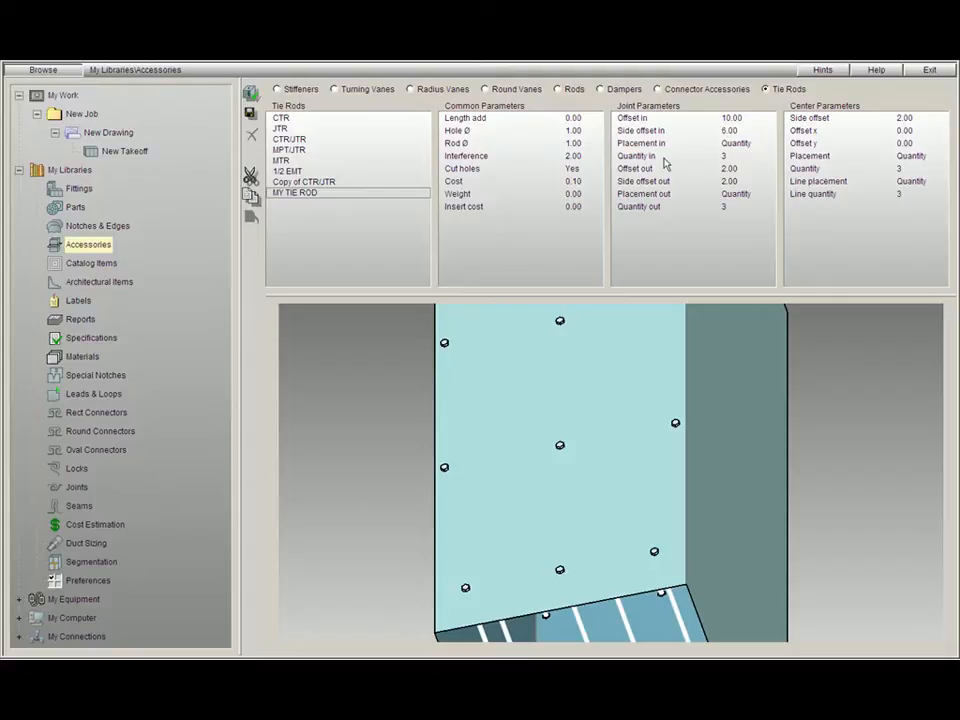
pyautogui.click(729, 157)
pyautogui.click(773, 159)
pyautogui.click(775, 161)
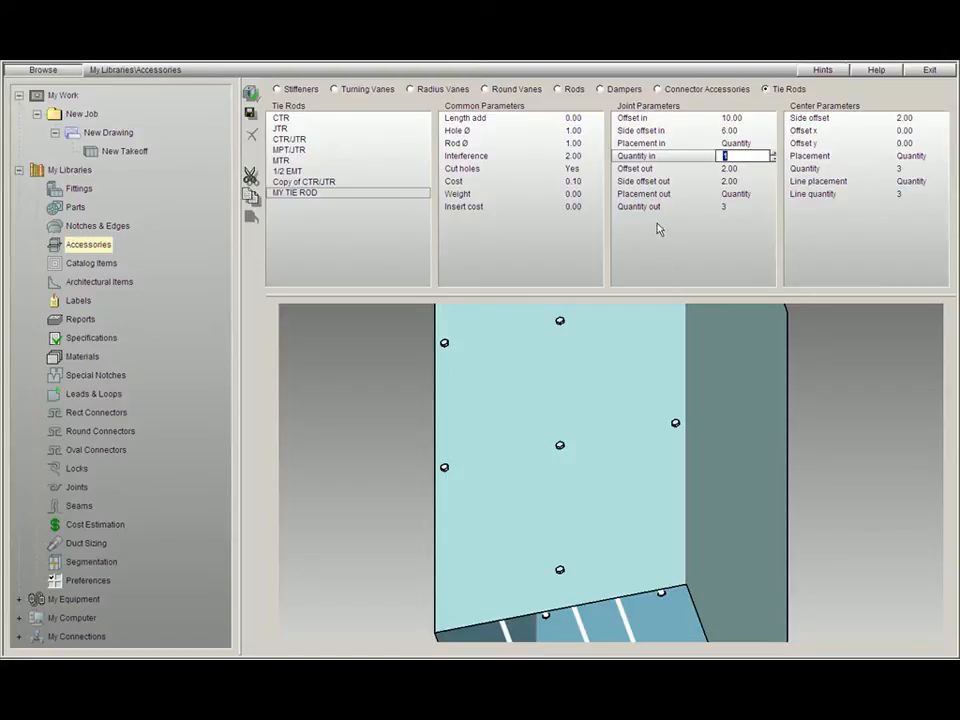
# Step: Set the joint's Quantity out to 1, keeping Placement out on Quantity
pyautogui.moveTo(640, 340); pyautogui.dragTo(615, 431)
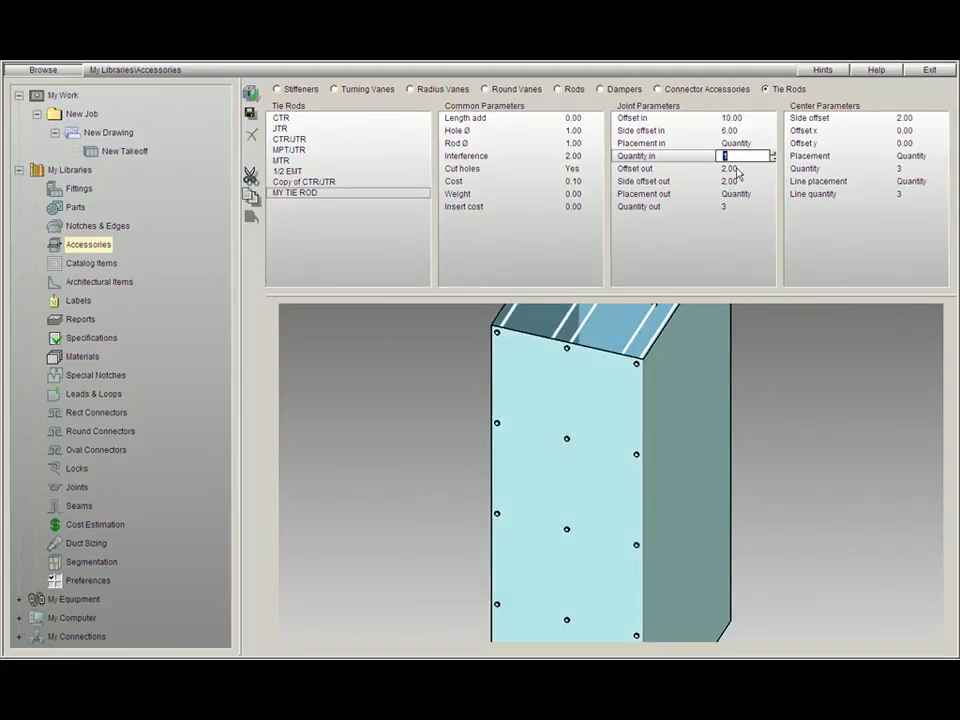
pyautogui.press('Tab')
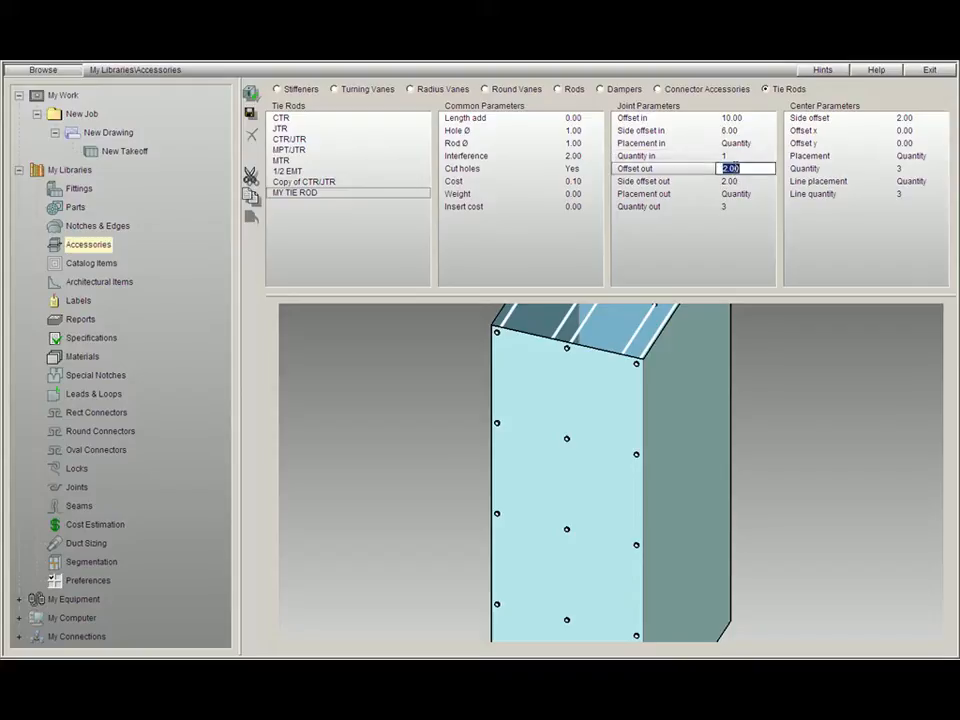
pyautogui.click(766, 194)
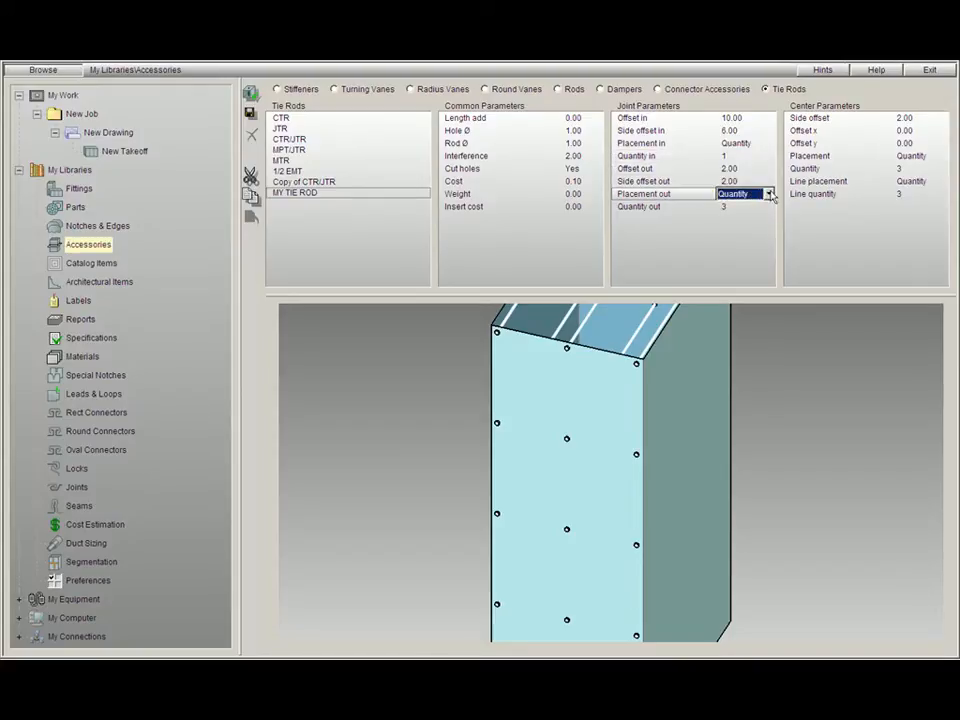
pyautogui.click(727, 207)
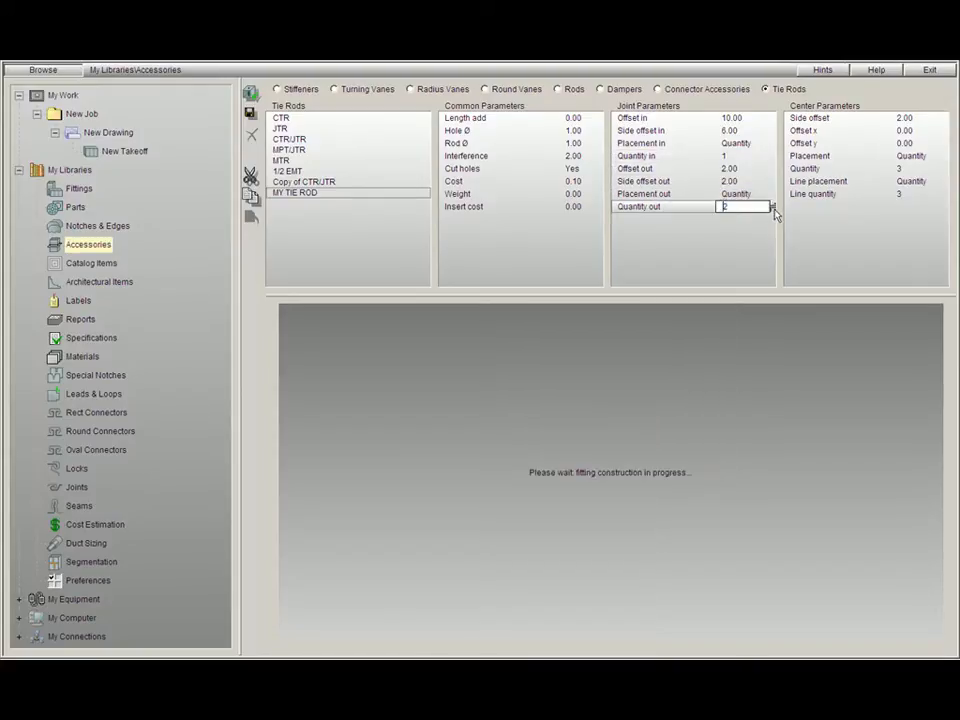
# Step: Set the joint's Offset in and Side offset in both to 2
pyautogui.click(744, 118)
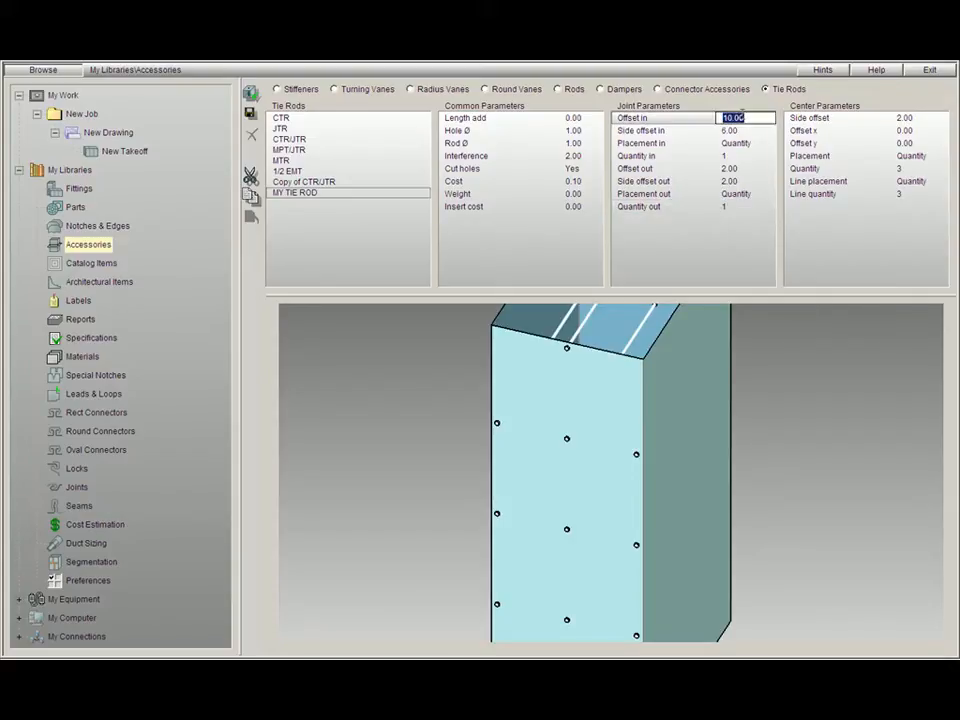
pyautogui.write('2')
pyautogui.press('Tab')
pyautogui.write('2')
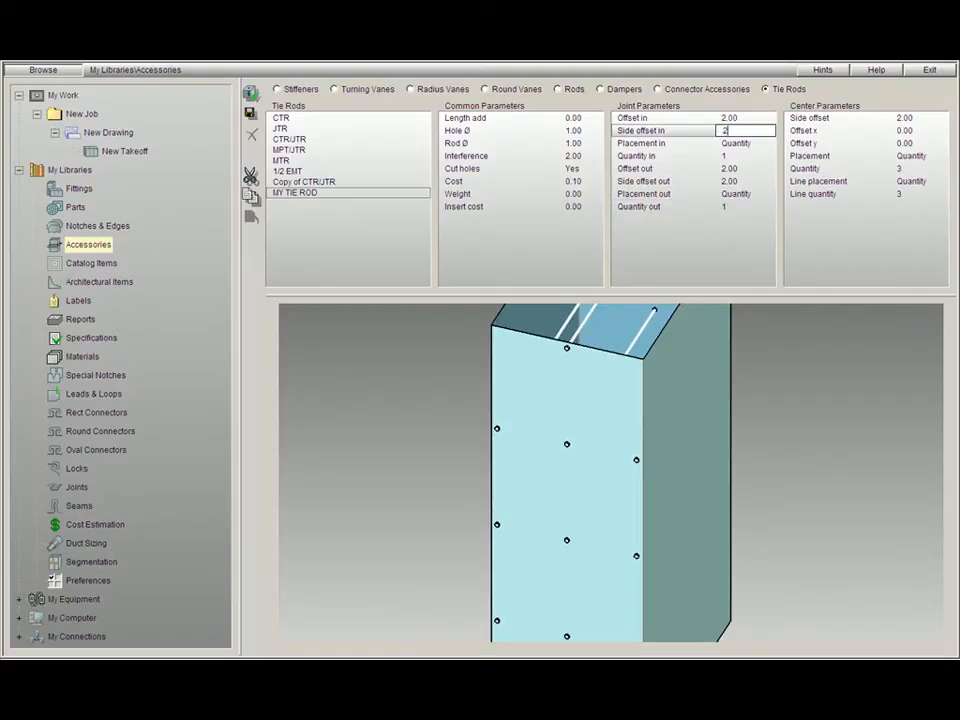
pyautogui.press('Tab')
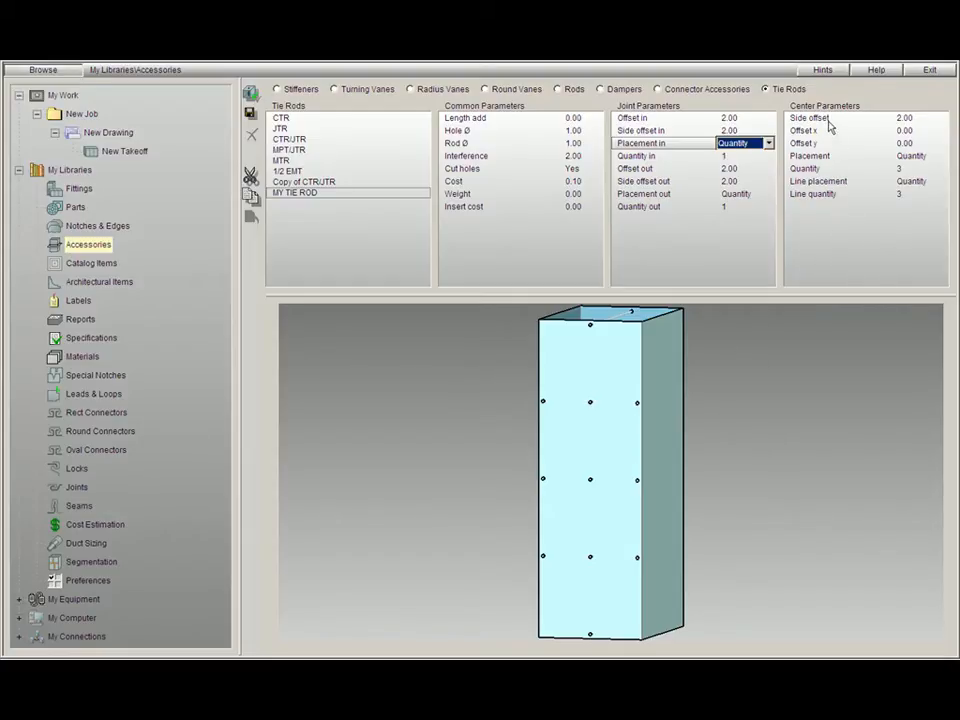
# Step: In the center parameters, set Side offset to 10 while viewing the middle rods up close
pyautogui.scroll(3, 628, 429)
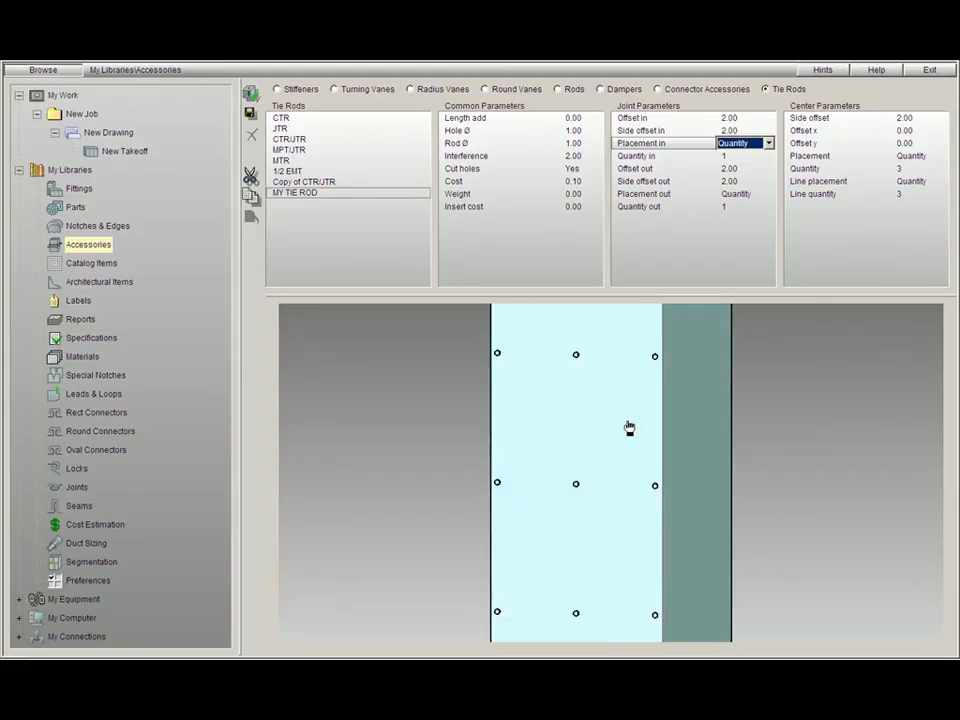
pyautogui.scroll(1, 624, 439)
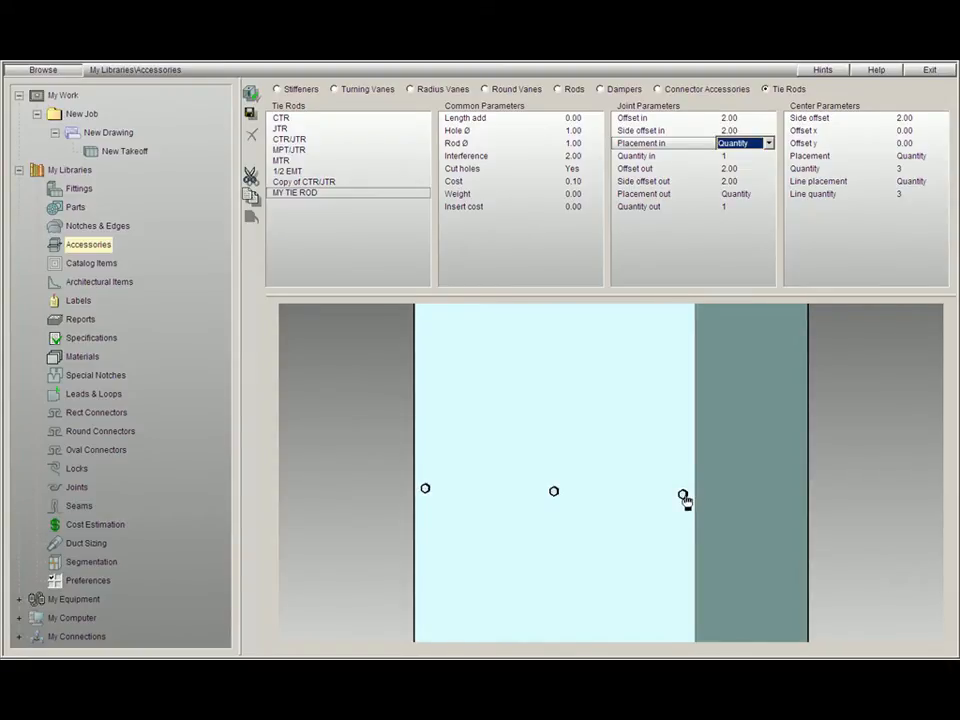
pyautogui.click(906, 118)
pyautogui.write('10')
pyautogui.press('Tab')
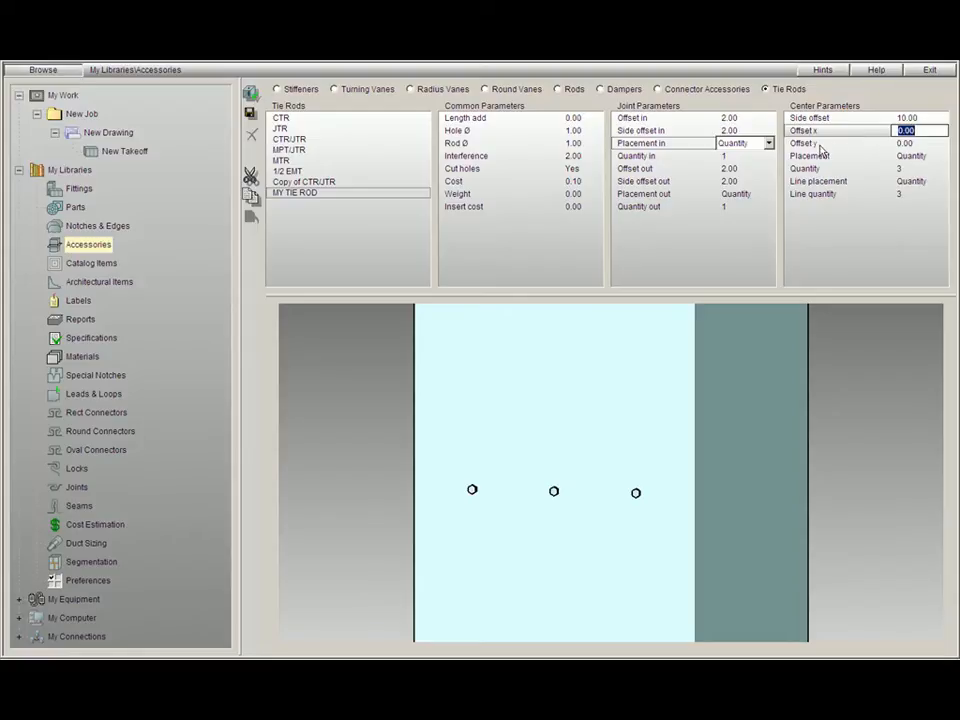
# Step: Try a center Offset y of 15 on the duct and reset it to 0
pyautogui.click(893, 144)
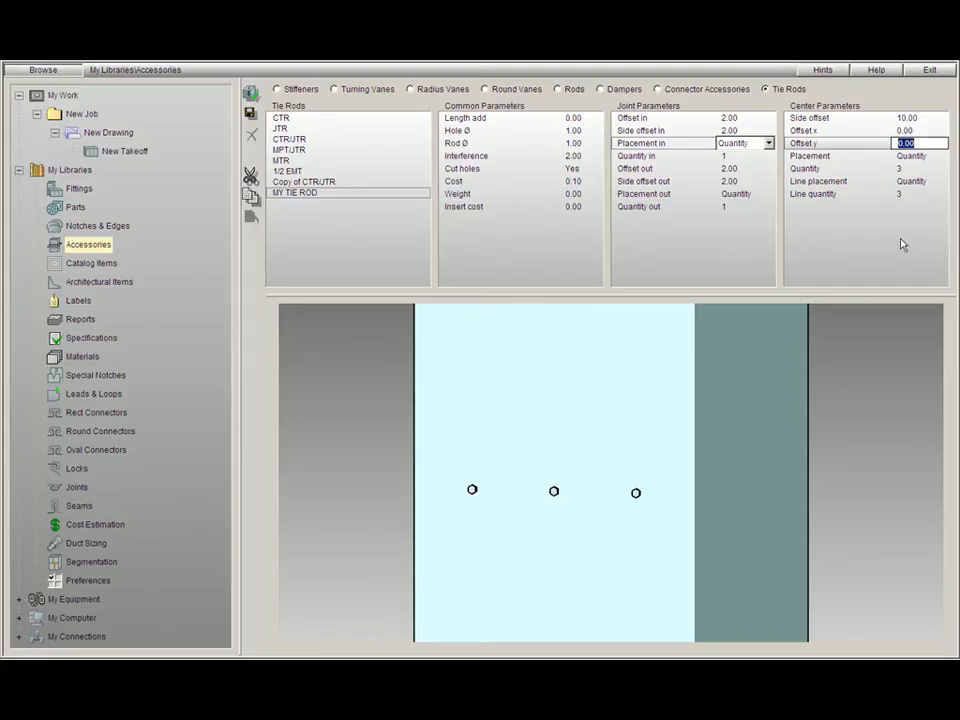
pyautogui.write('15')
pyautogui.press('Tab')
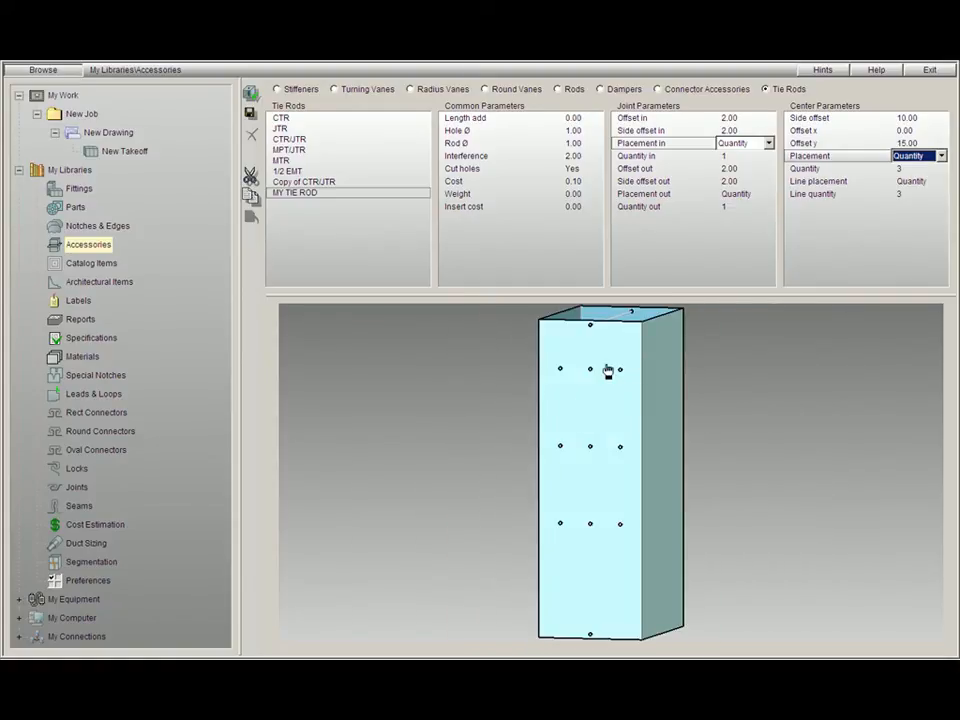
pyautogui.click(918, 145)
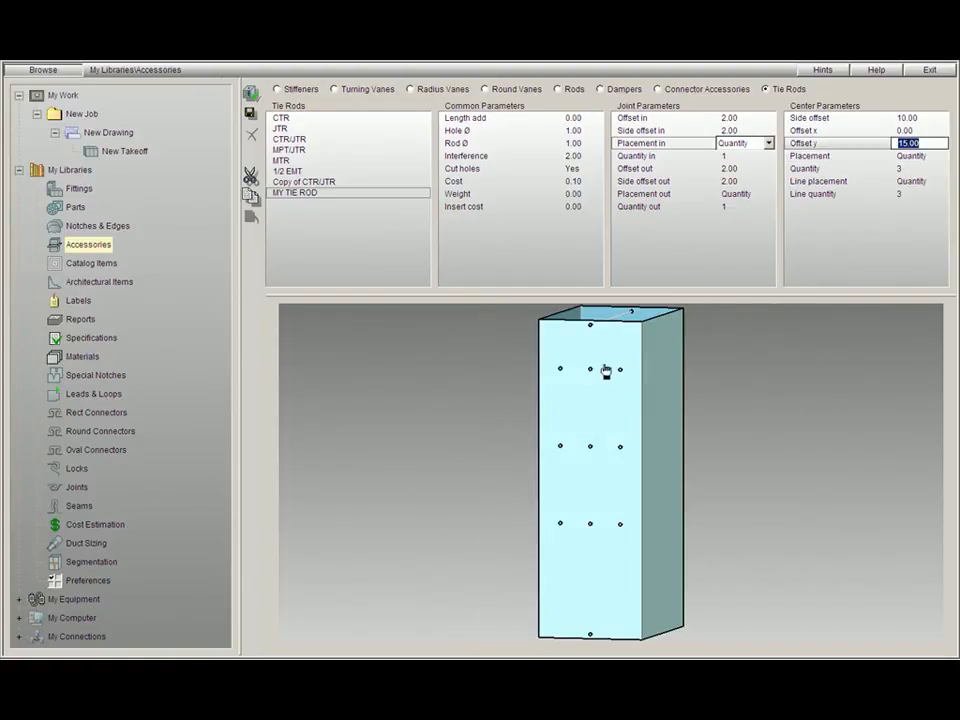
pyautogui.write('0')
# Step: Keep the center Placement on Quantity and set both Quantity and Line quantity to 1
pyautogui.click(935, 155)
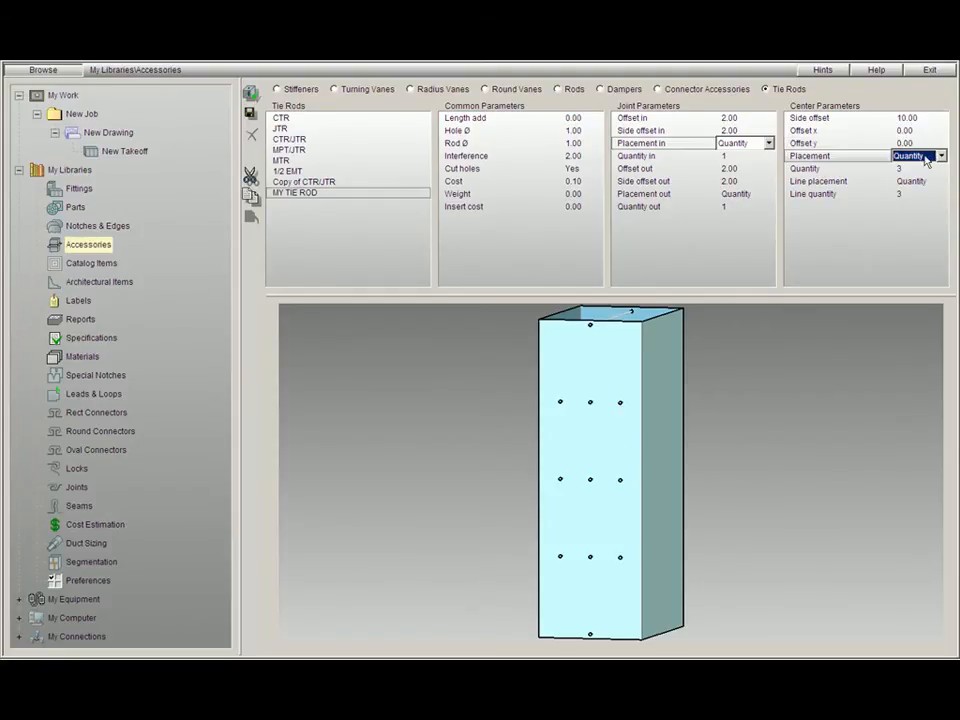
pyautogui.click(941, 156)
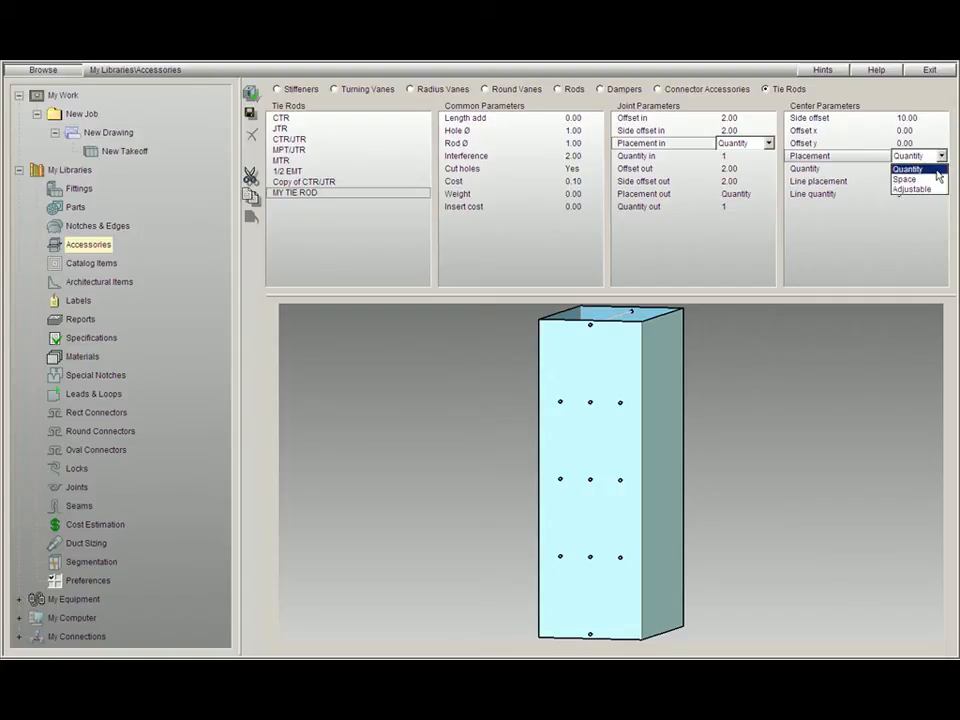
pyautogui.click(937, 171)
pyautogui.click(901, 169)
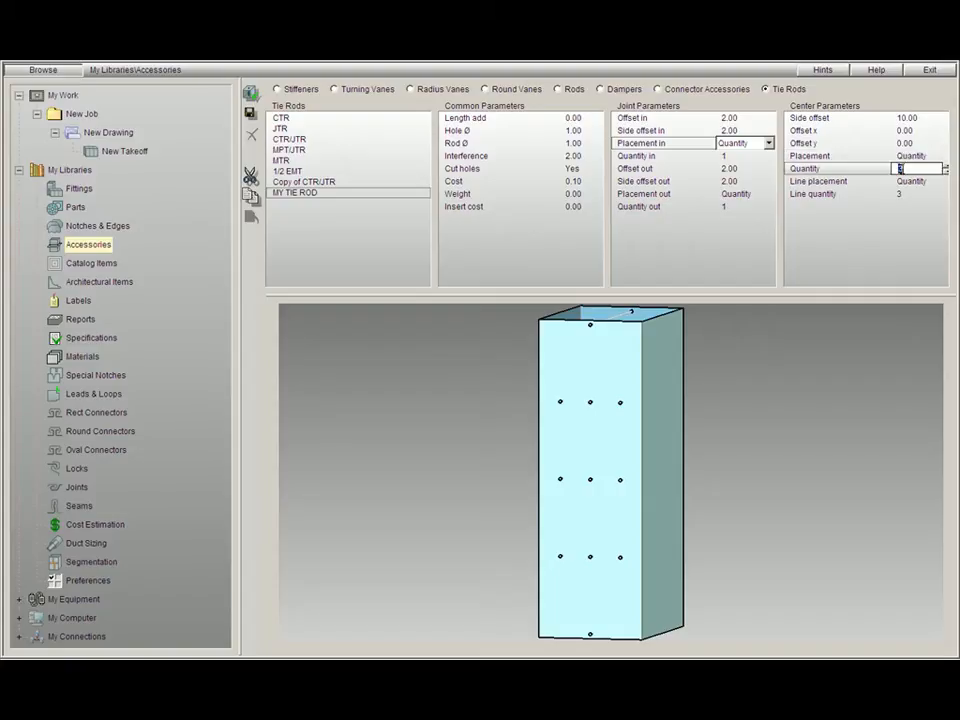
pyautogui.click(945, 173)
pyautogui.click(945, 173)
pyautogui.click(922, 194)
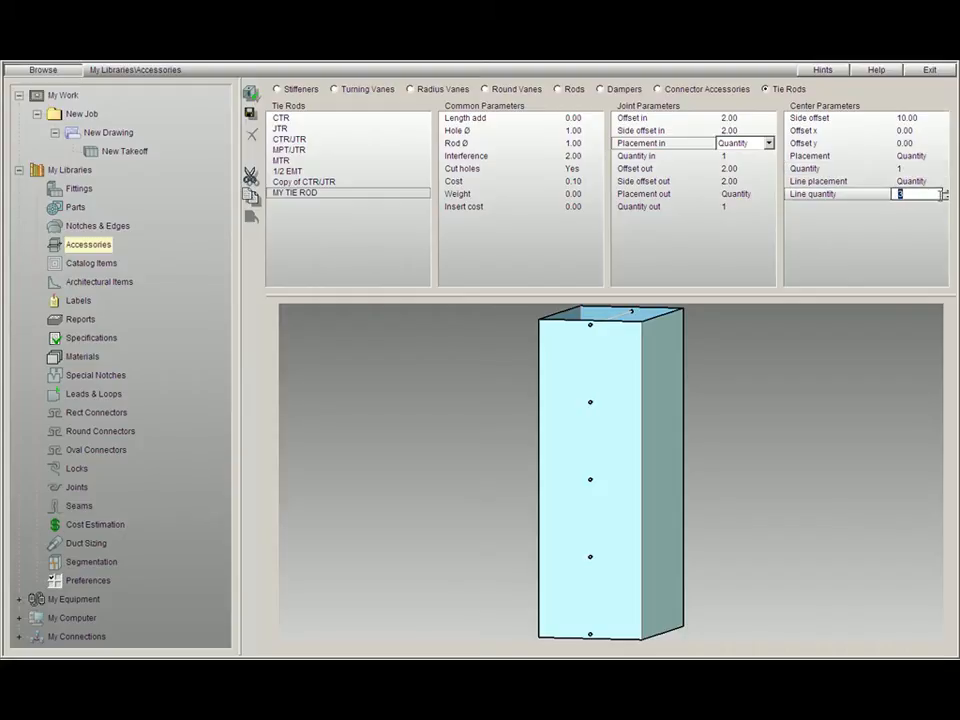
pyautogui.write('1')
# Step: Change the center Placement to Space with a Spacing of 8 and examine the row of rods
pyautogui.click(933, 155)
pyautogui.click(940, 156)
pyautogui.click(929, 180)
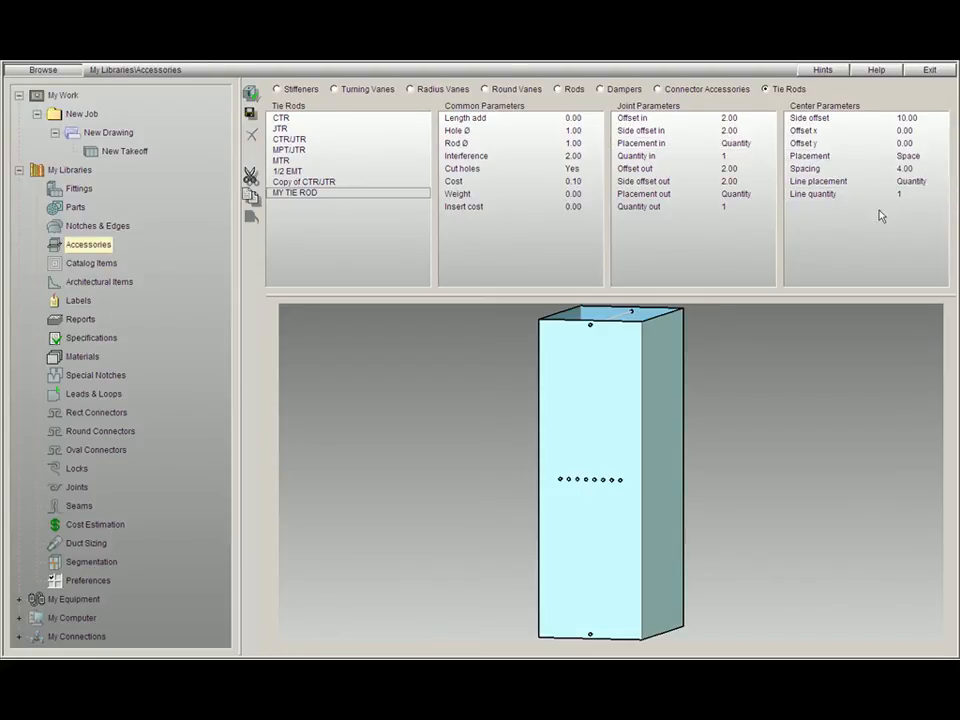
pyautogui.click(910, 168)
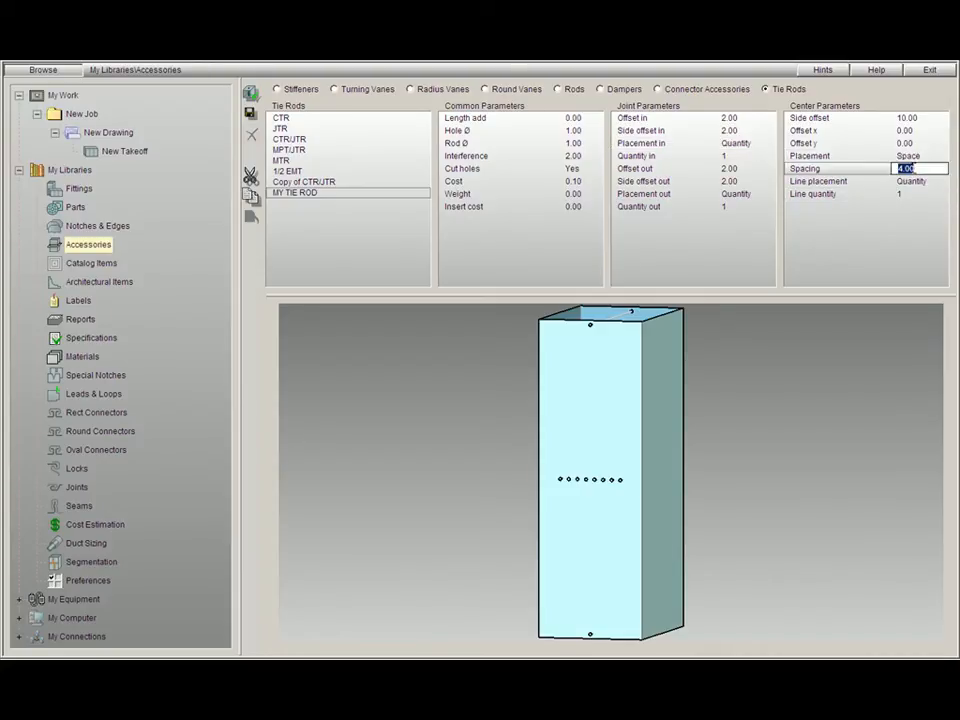
pyautogui.write('8')
pyautogui.press('Return')
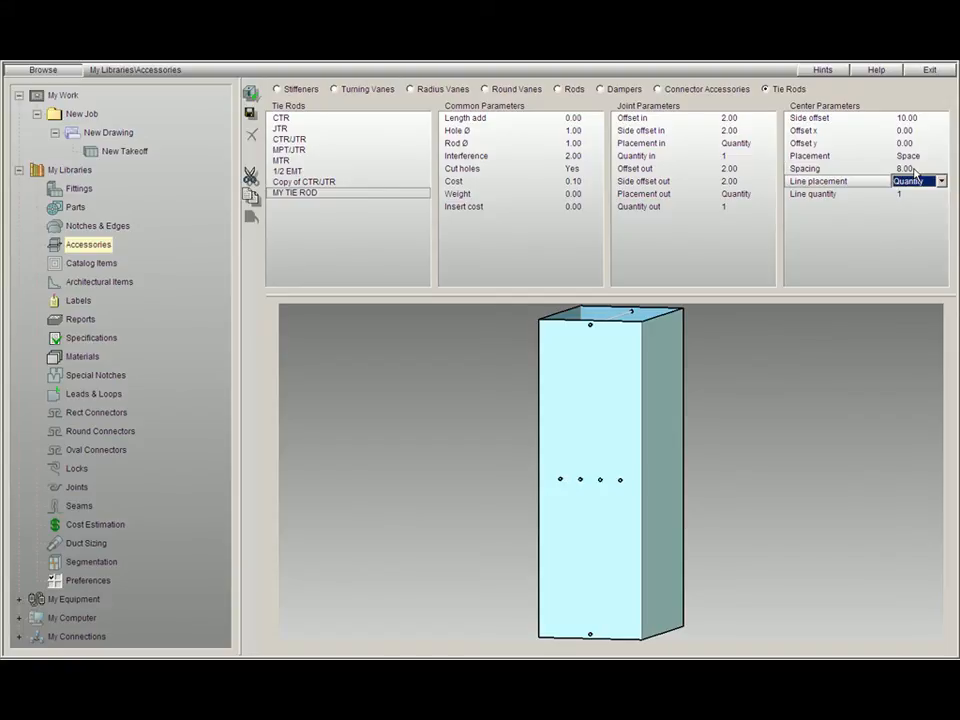
pyautogui.scroll(3, 630, 489)
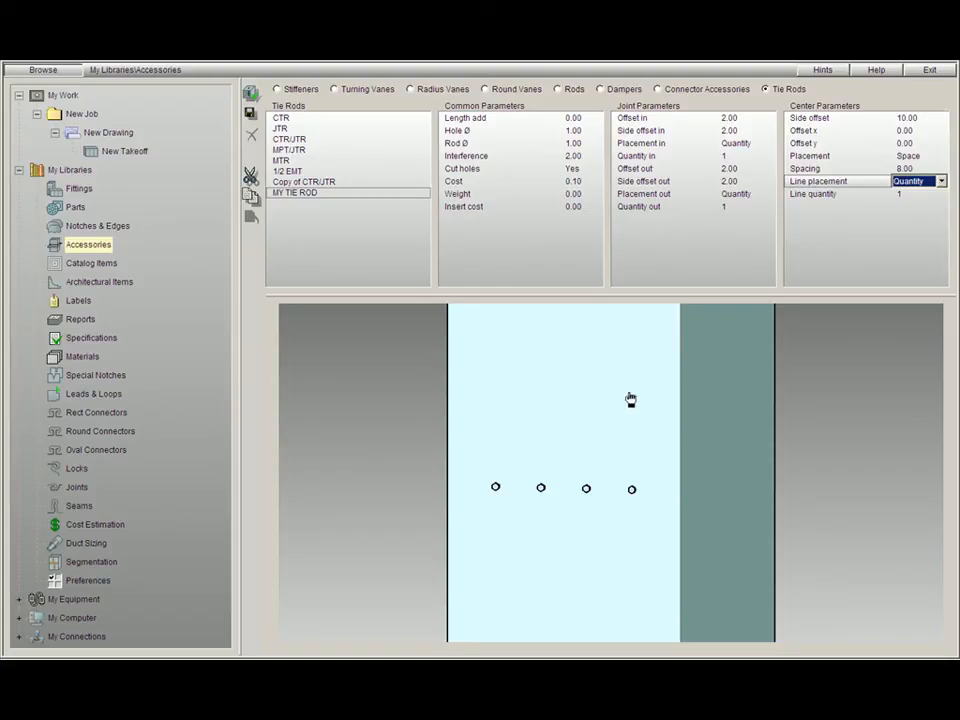
pyautogui.moveTo(587, 446); pyautogui.dragTo(586, 420, button='right')
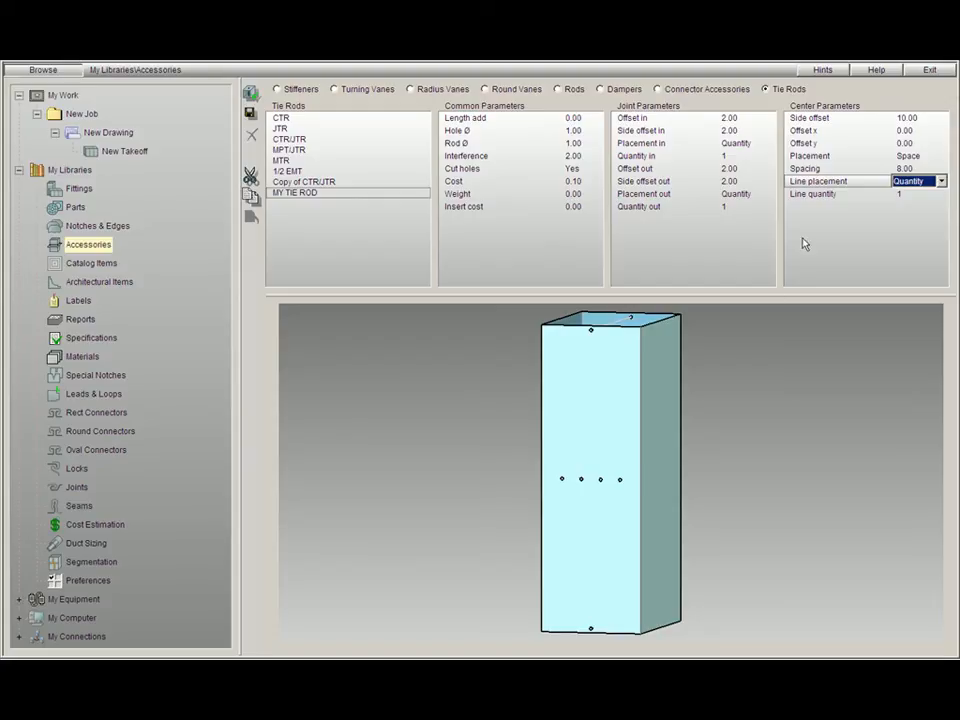
# Step: Return the center Placement to Quantity and save the tie rod
pyautogui.click(922, 157)
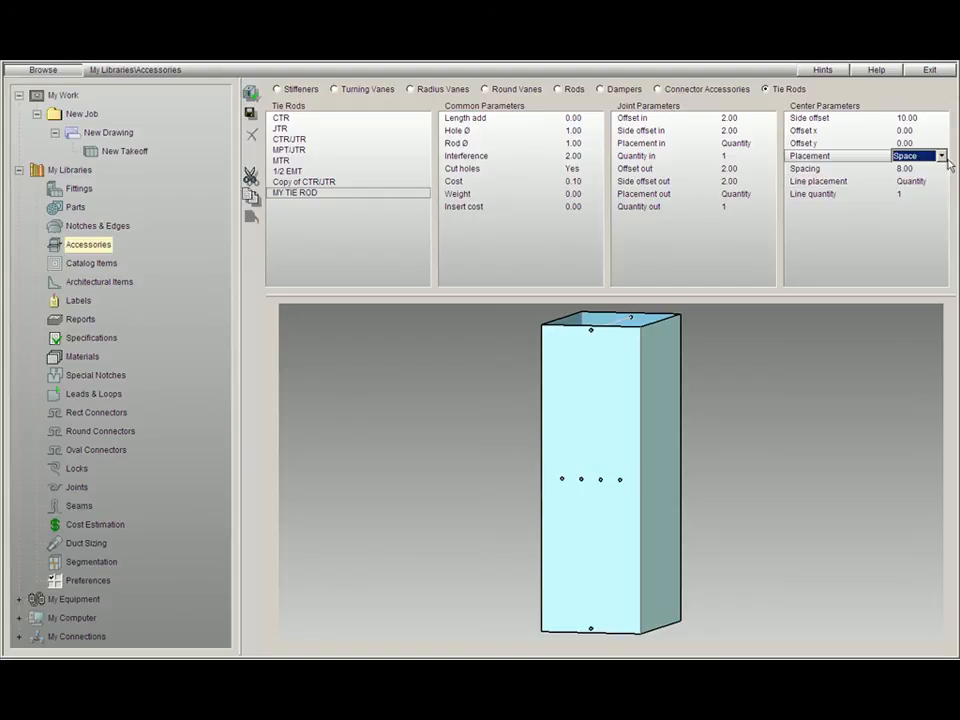
pyautogui.click(941, 157)
pyautogui.click(915, 168)
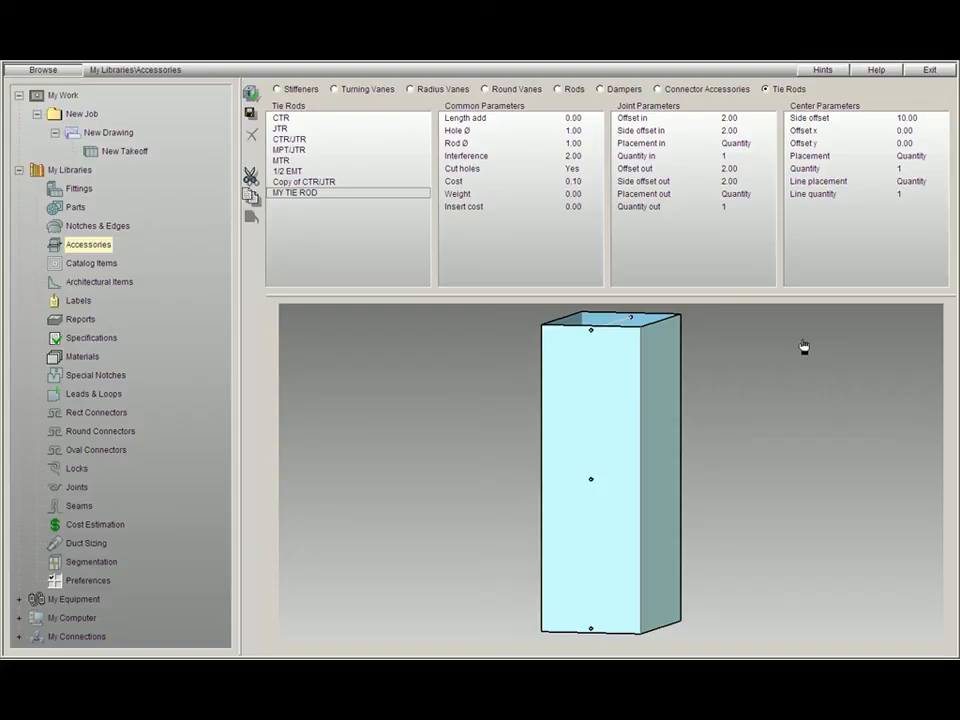
pyautogui.click(251, 116)
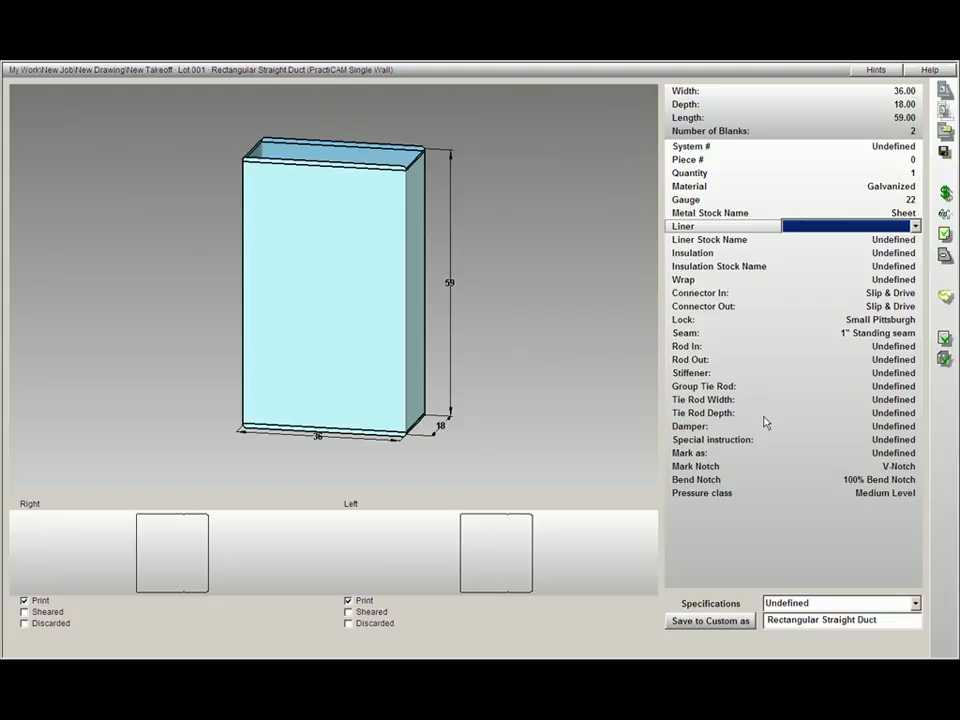
# Step: Assign MY TIE ROD as the rectangular straight duct's Tie Rod Width and open the flat pattern of its Right blank
pyautogui.click(915, 400)
pyautogui.click(918, 400)
pyautogui.click(904, 427)
pyautogui.scroll(-2, 907, 472)
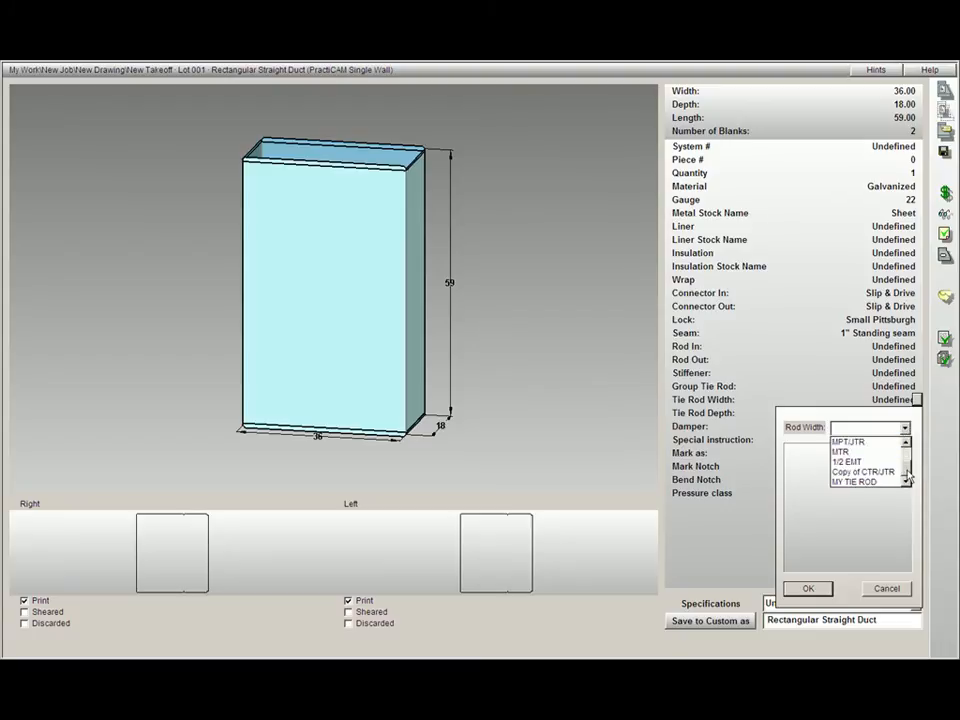
pyautogui.click(878, 483)
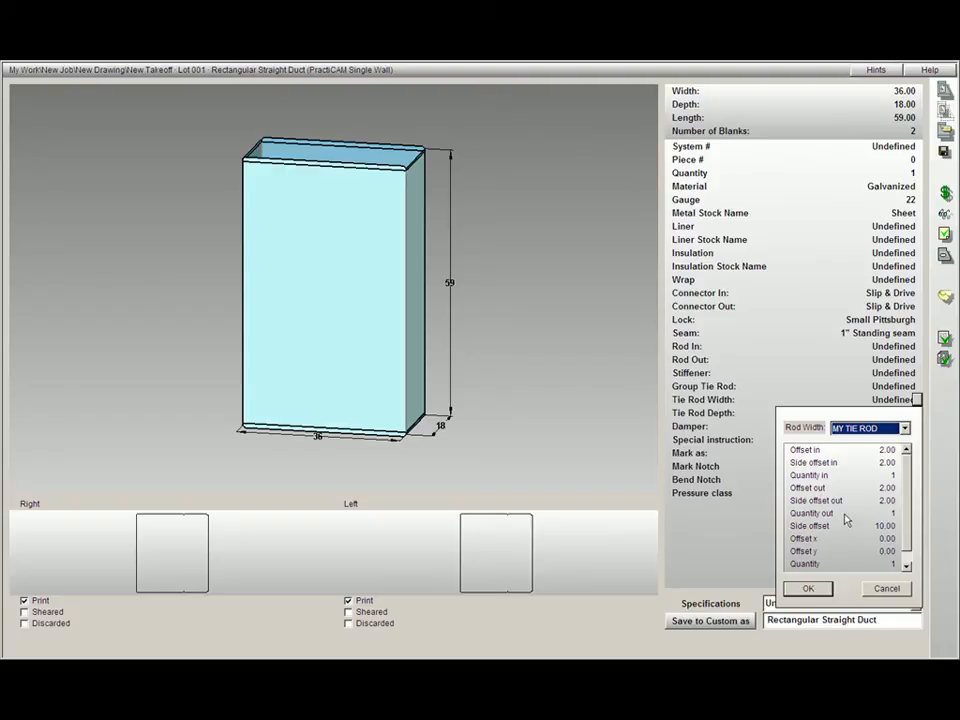
pyautogui.click(810, 589)
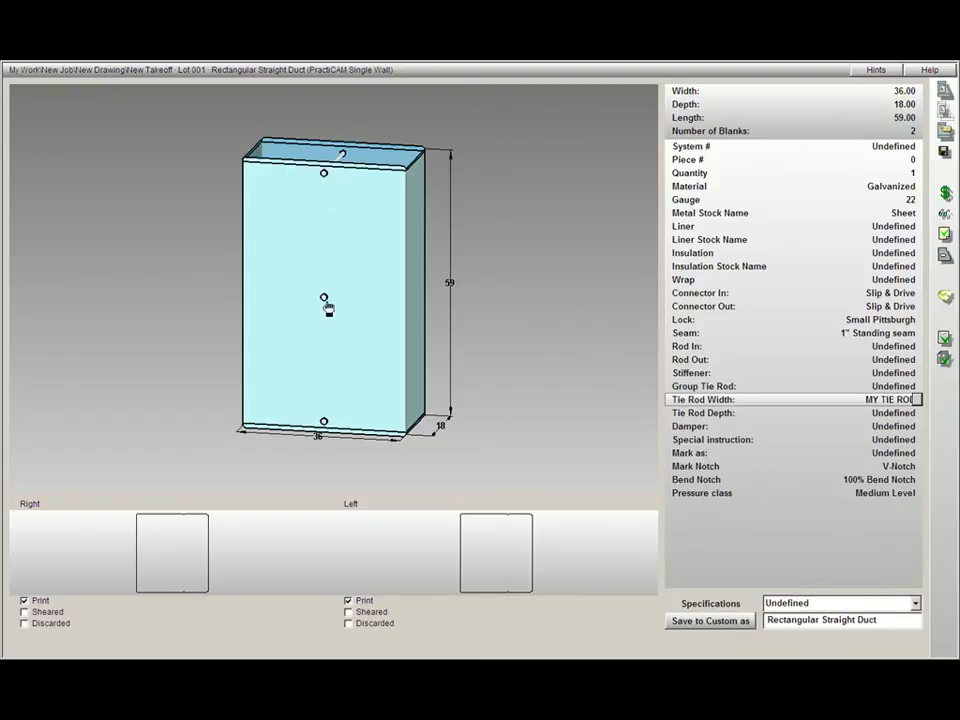
pyautogui.doubleClick(192, 564)
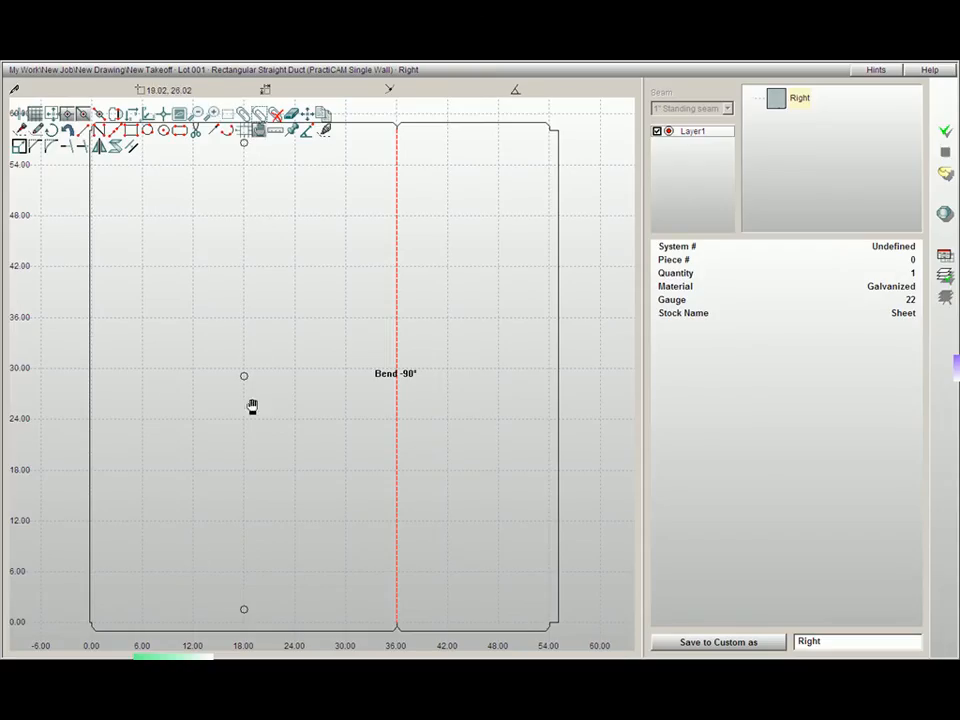